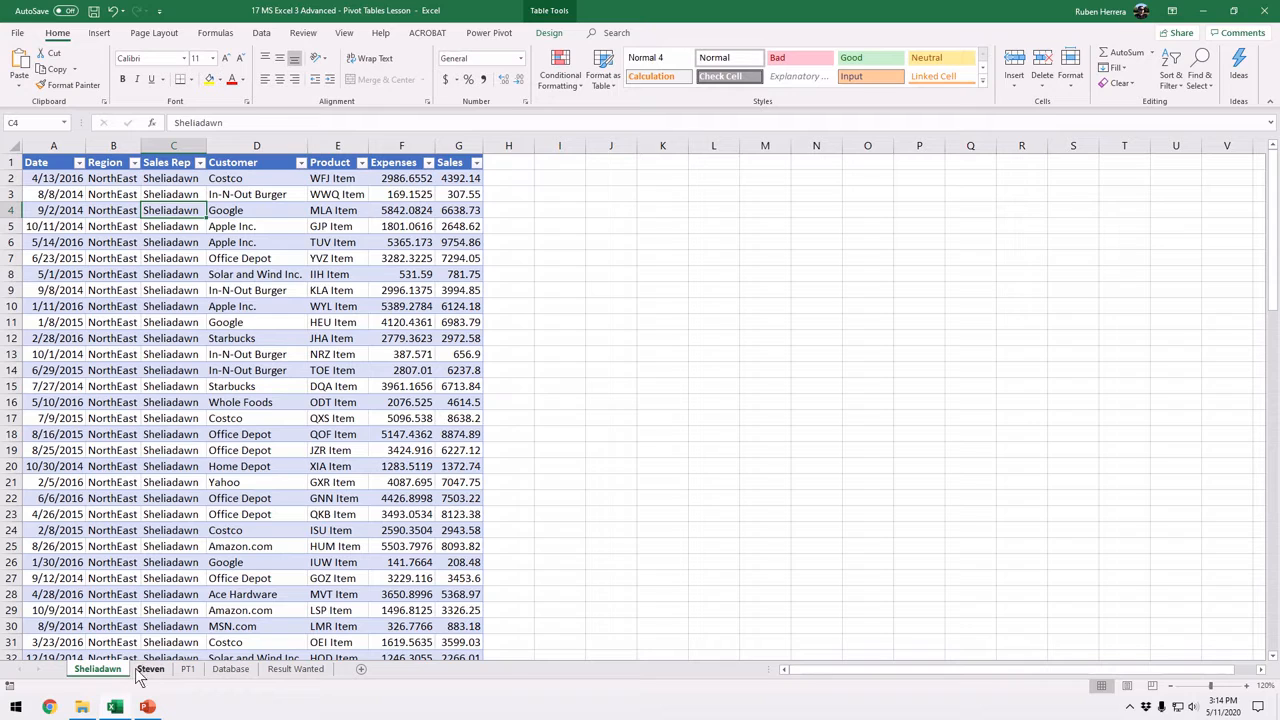
Open the PT1 worksheet containing the PivotTable of sales by sales rep and region
left_click(140, 678)
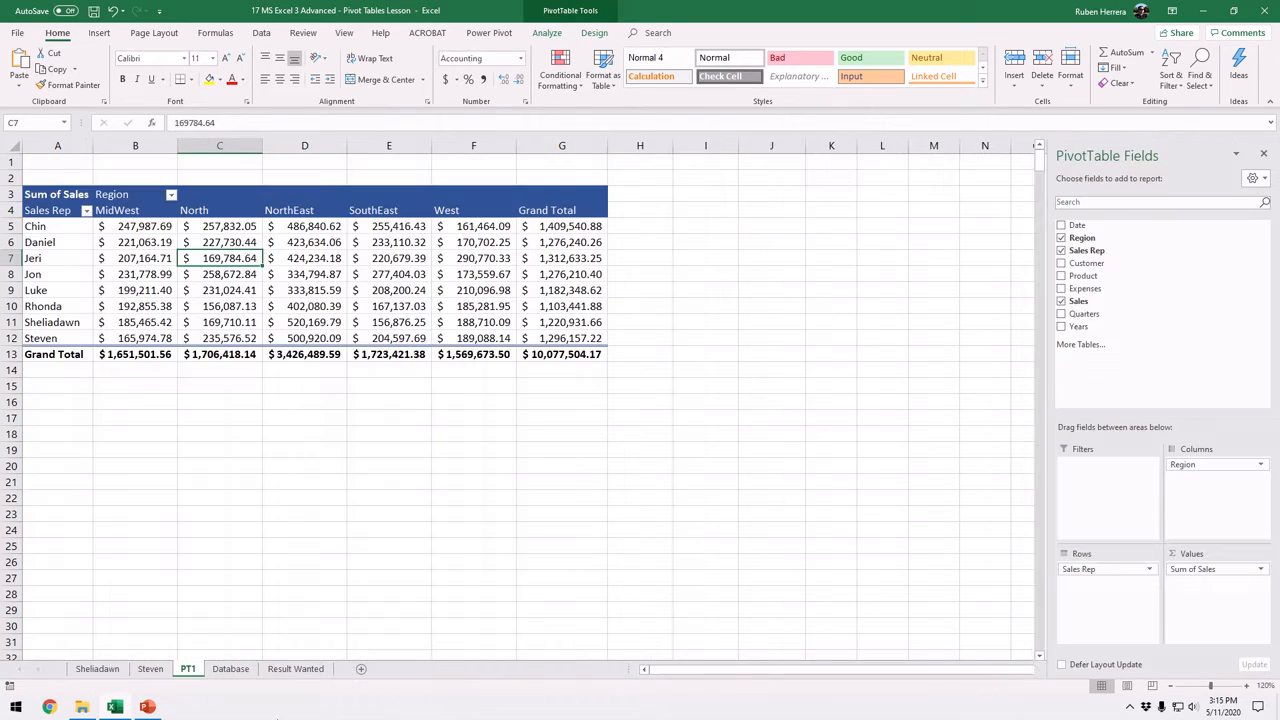
left_click(187, 668)
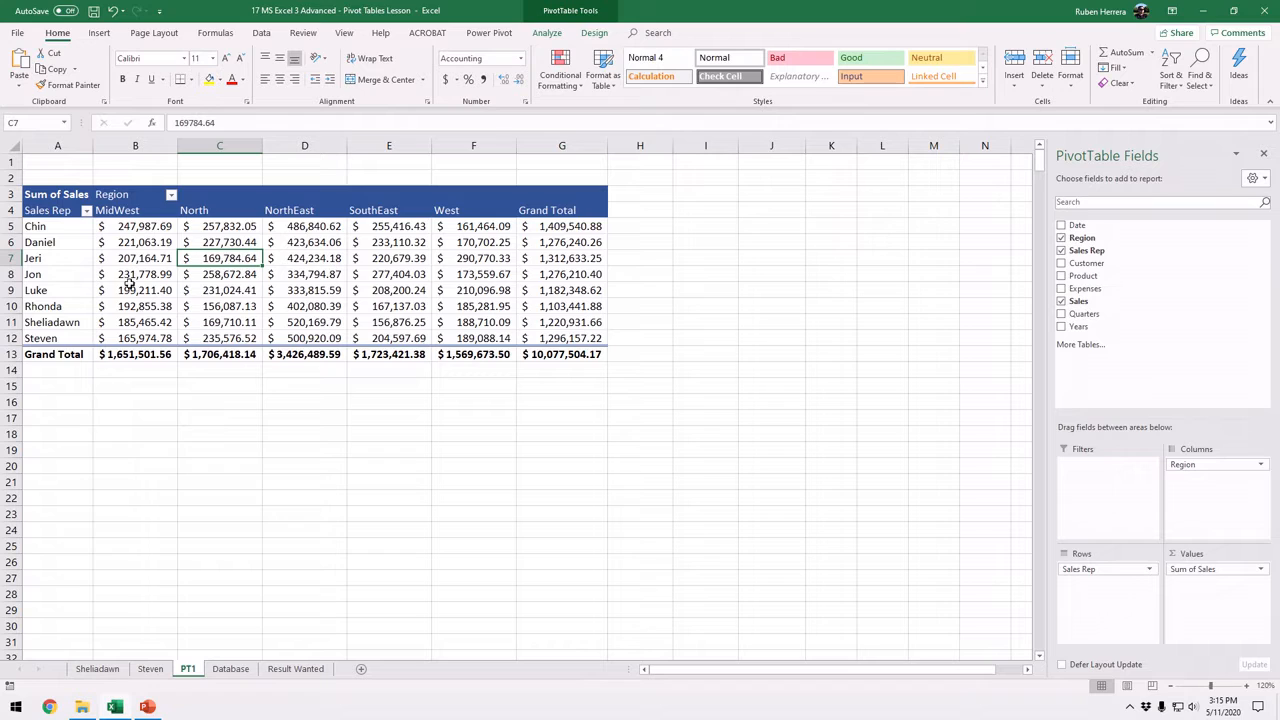
mouse_move(368, 264)
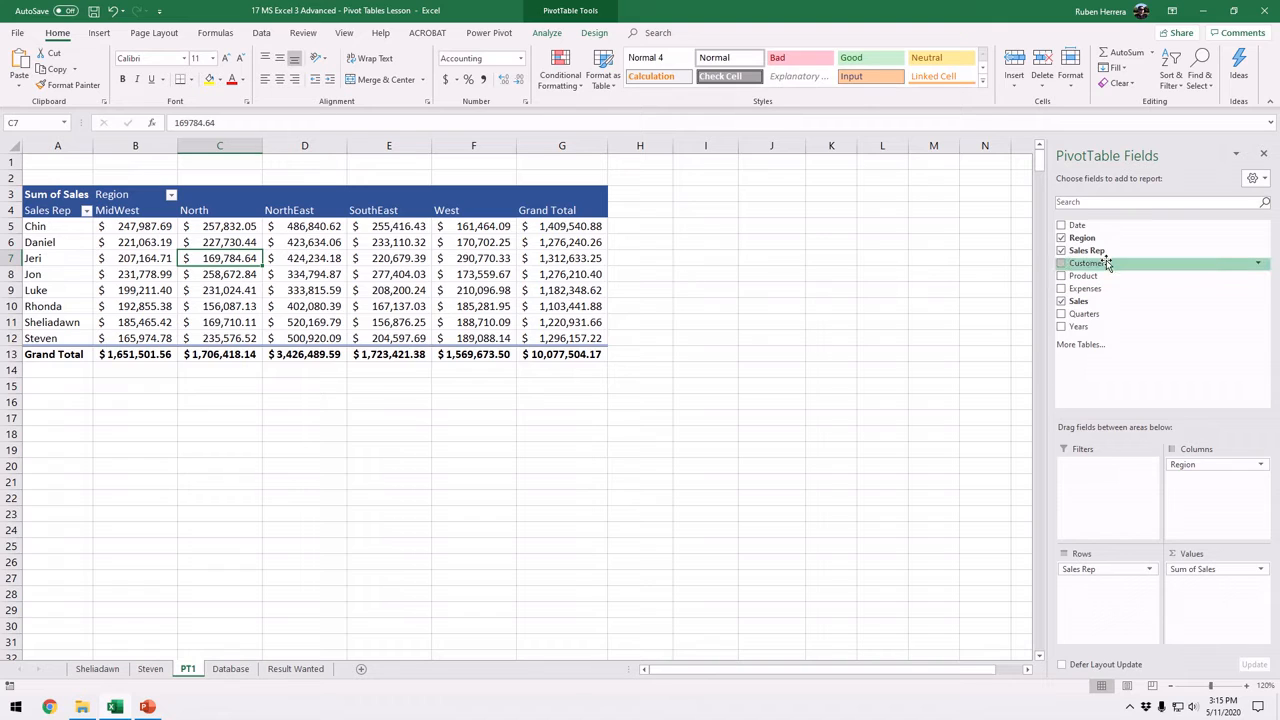
Add the Customer field to the PivotTable as a report filter
key("ctrl")
key("ctrl")
left_click_drag(1108, 263, 1117, 499)
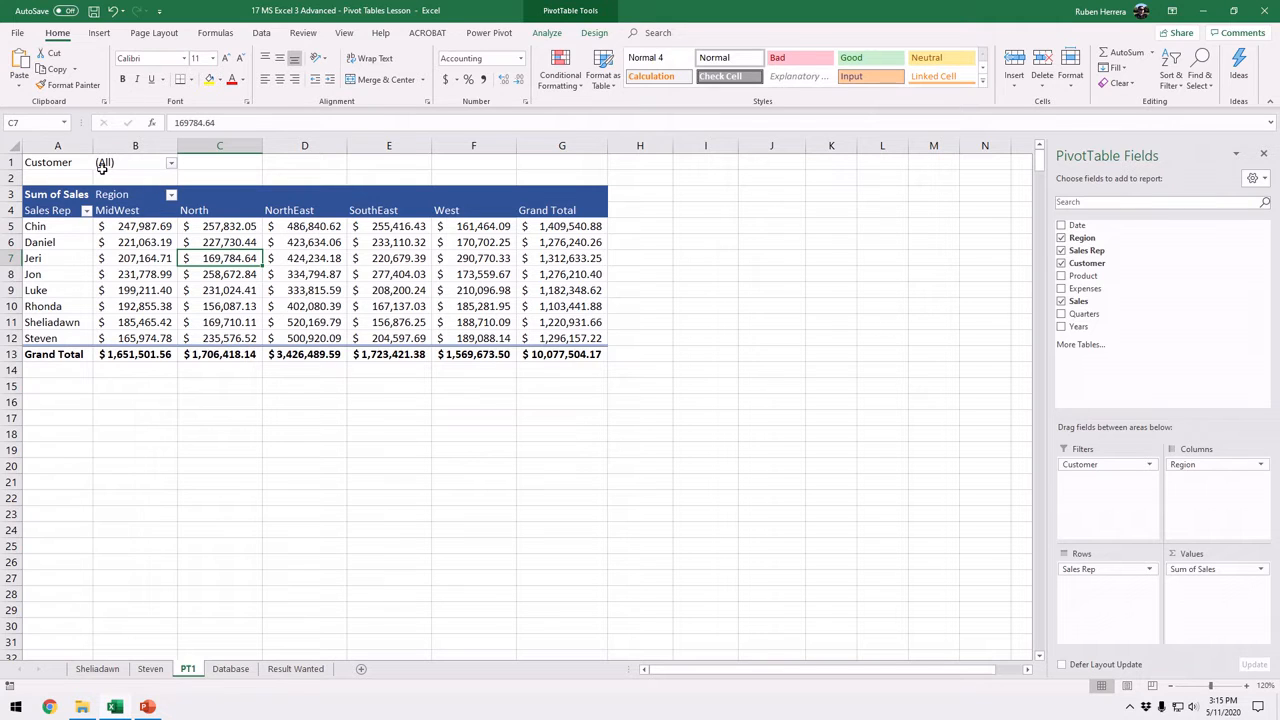
Filter the PivotTable by customer to Google only and inspect individual sales rep and region cells
left_click(171, 164)
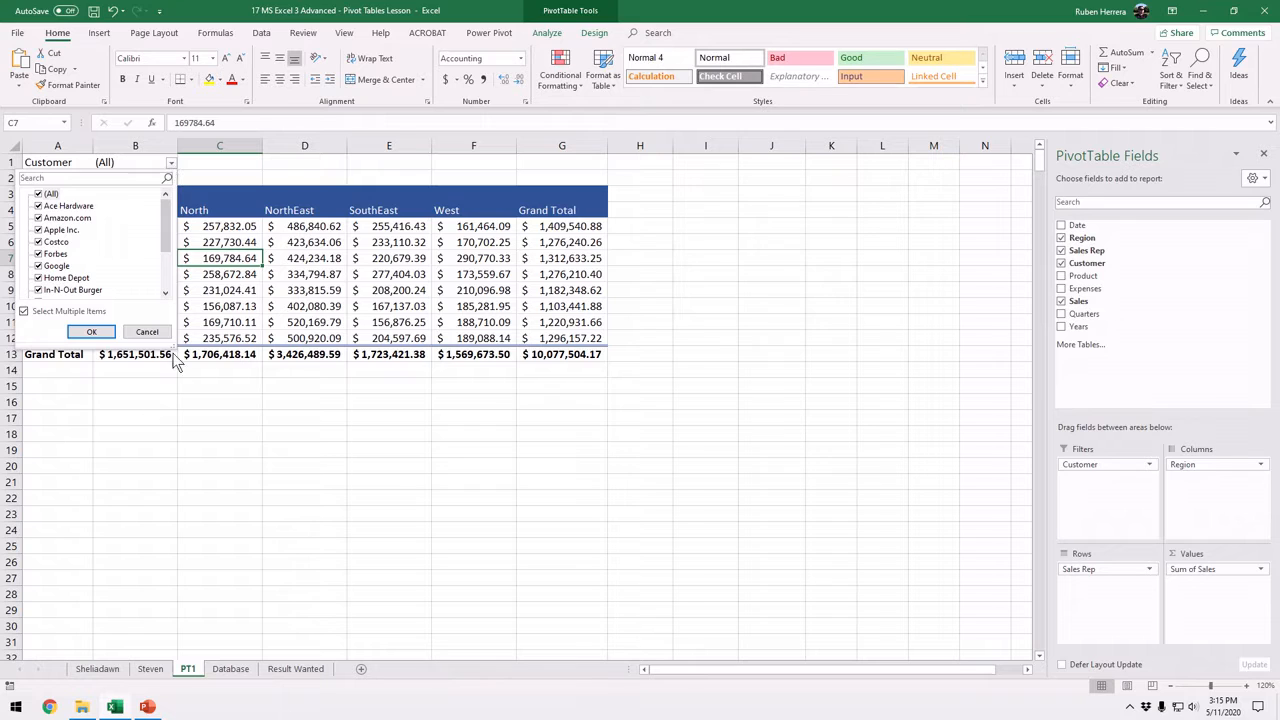
left_click_drag(172, 345, 177, 465)
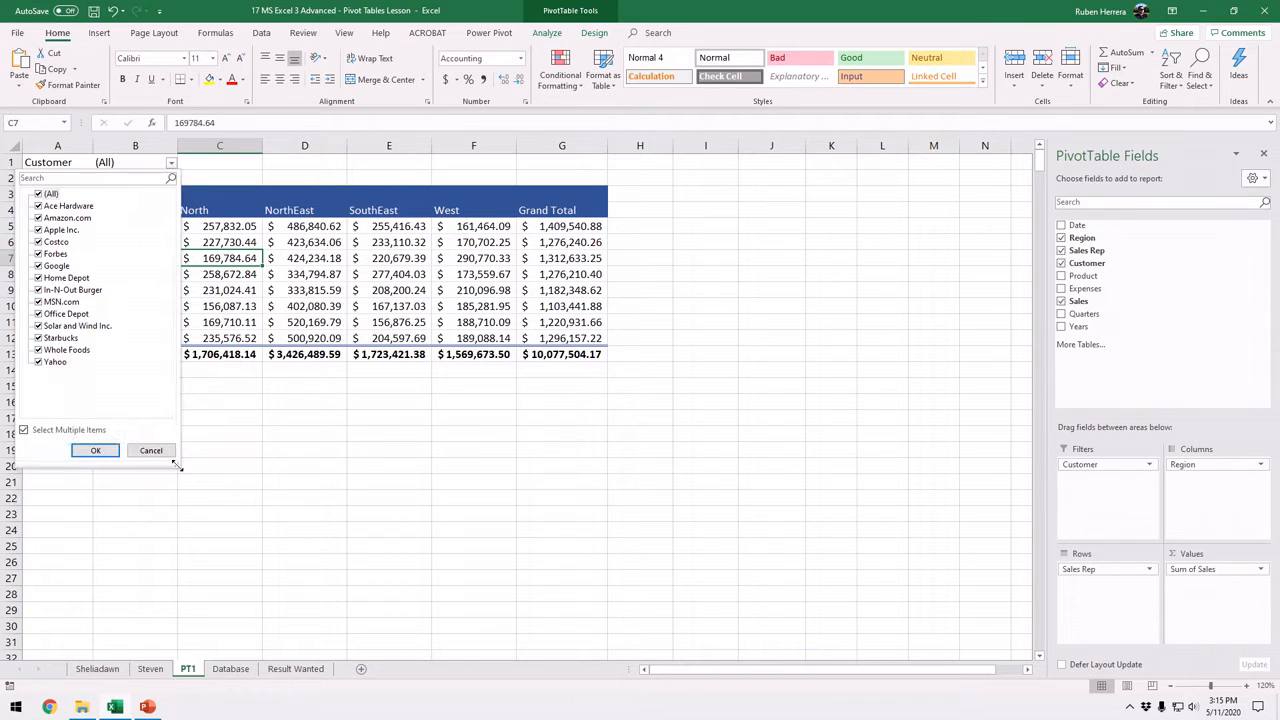
left_click(39, 195)
left_click(46, 267)
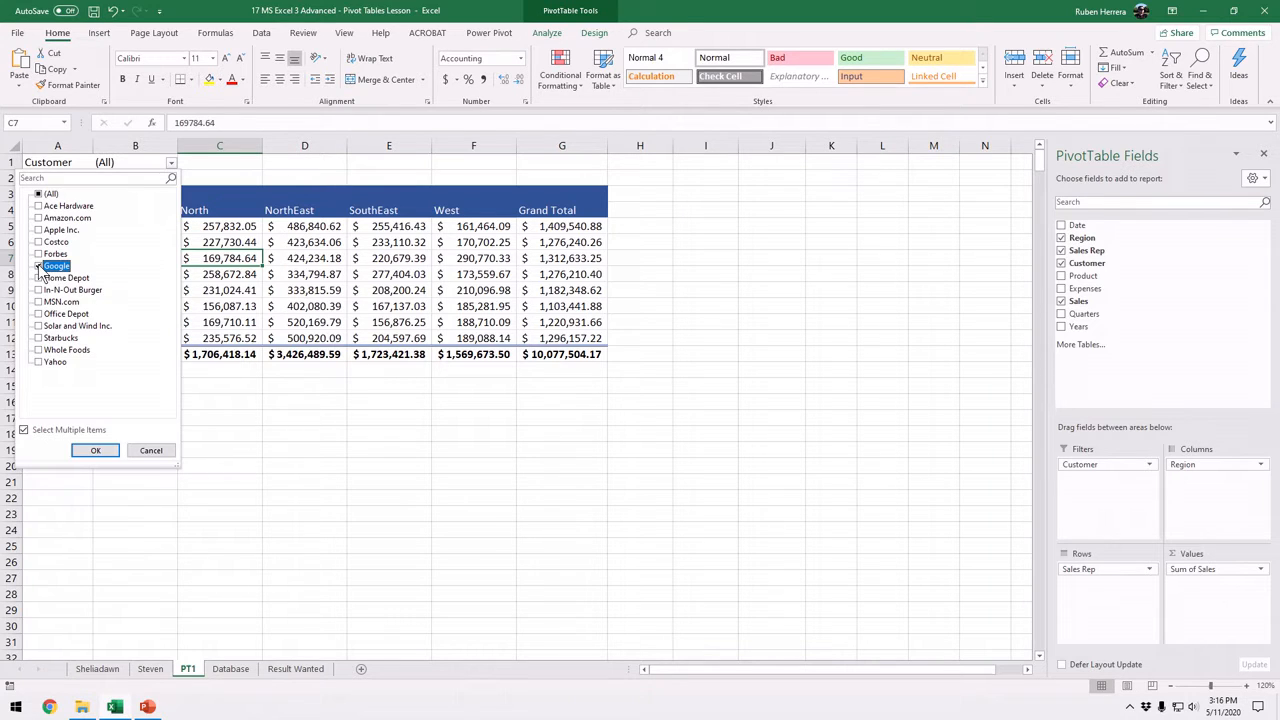
left_click(92, 451)
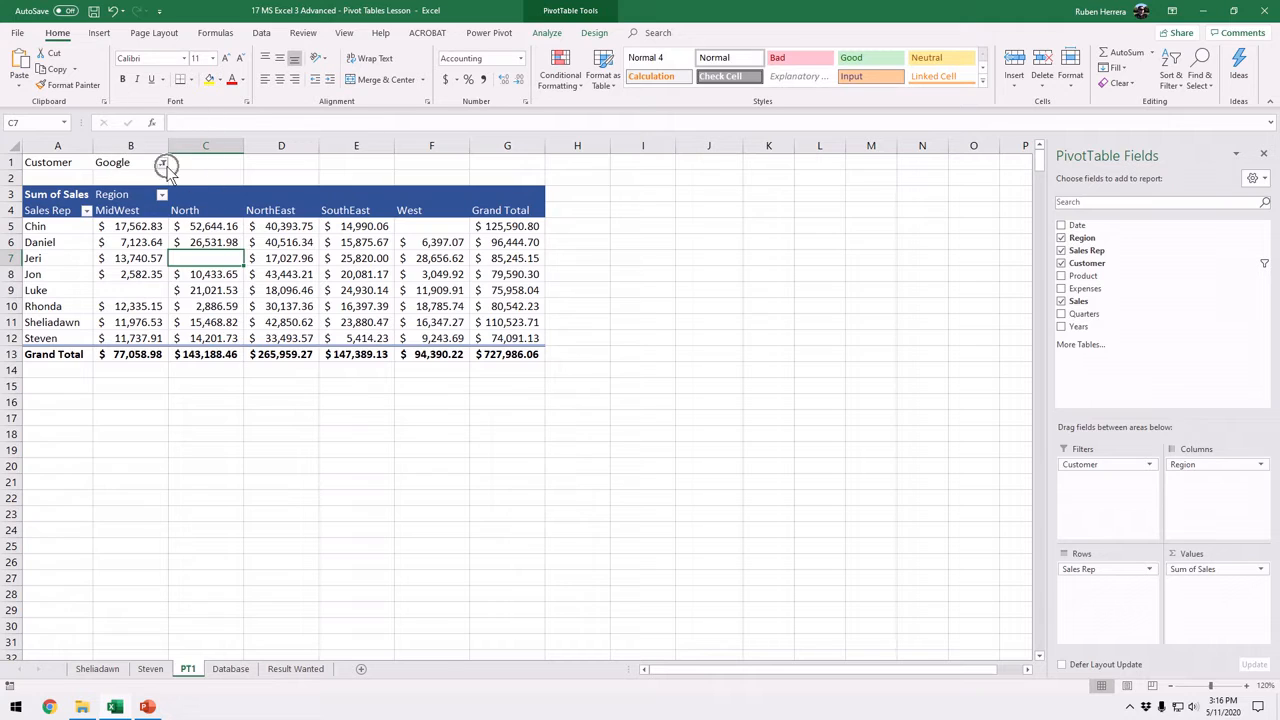
left_click(297, 305)
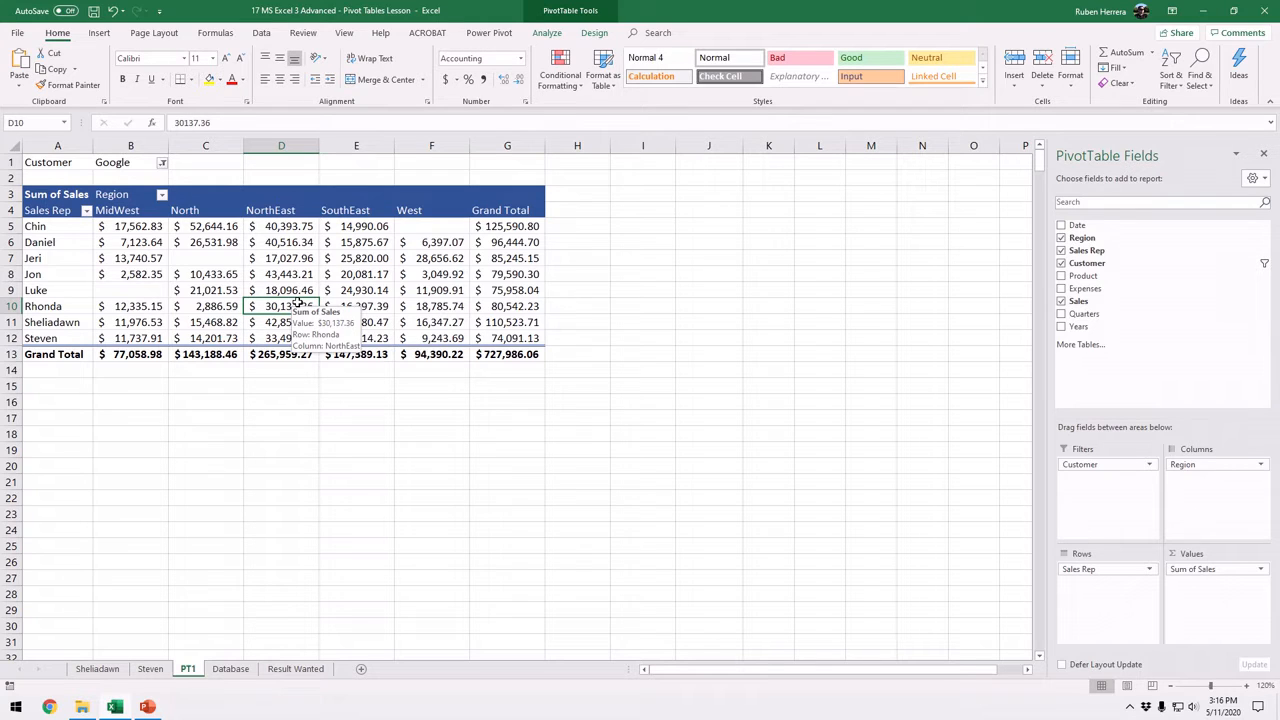
left_click(439, 224)
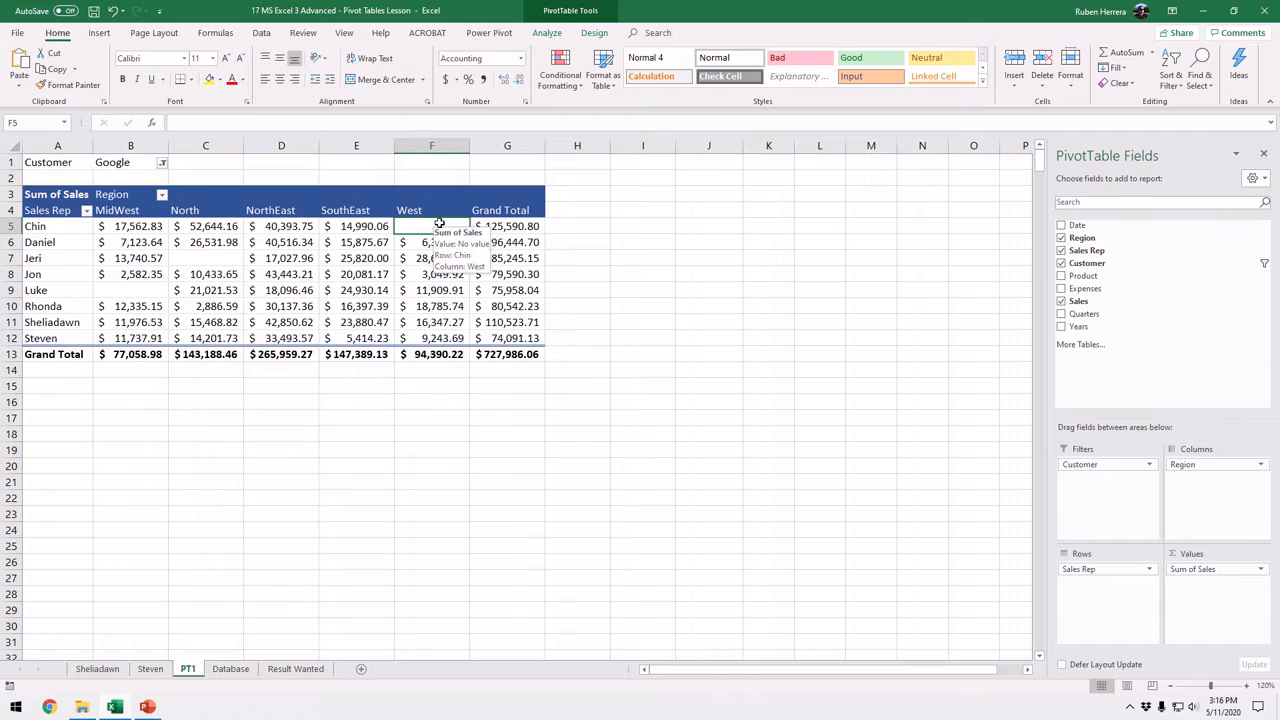
left_click(227, 262)
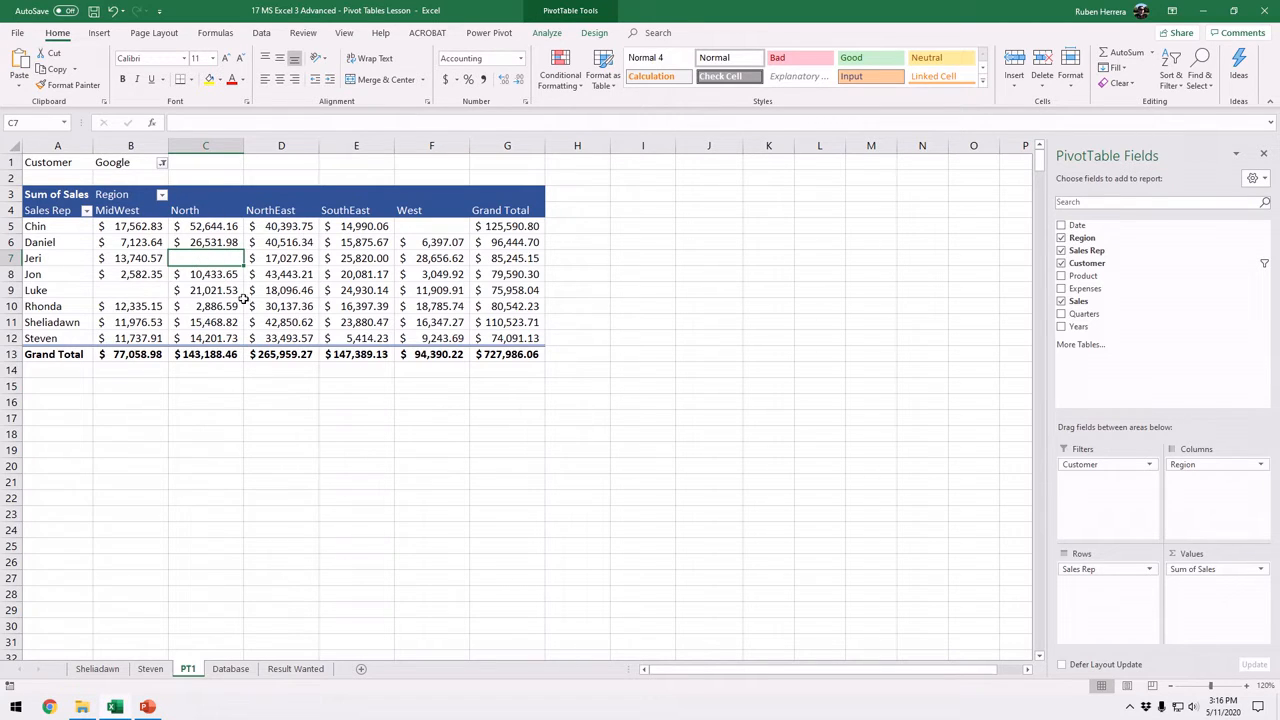
left_click(141, 290)
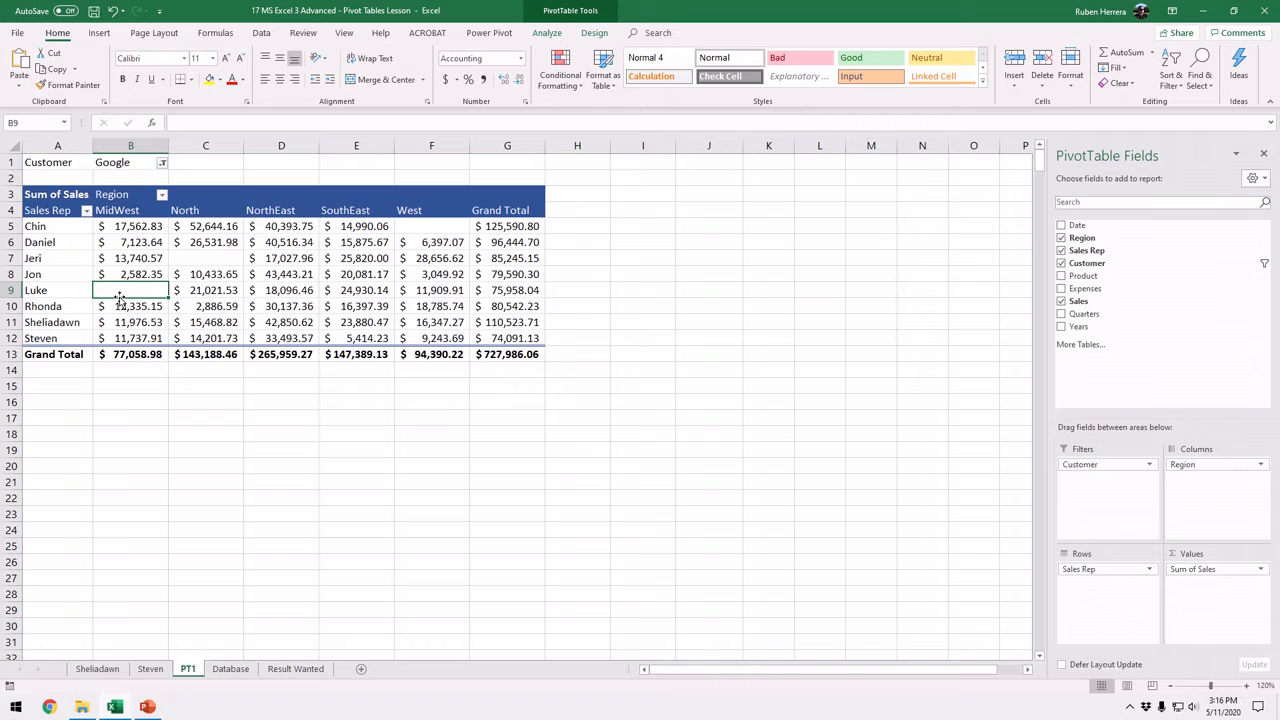
Extend the Customer report filter to also include Home Depot and In-N-Out Burger
left_click(162, 163)
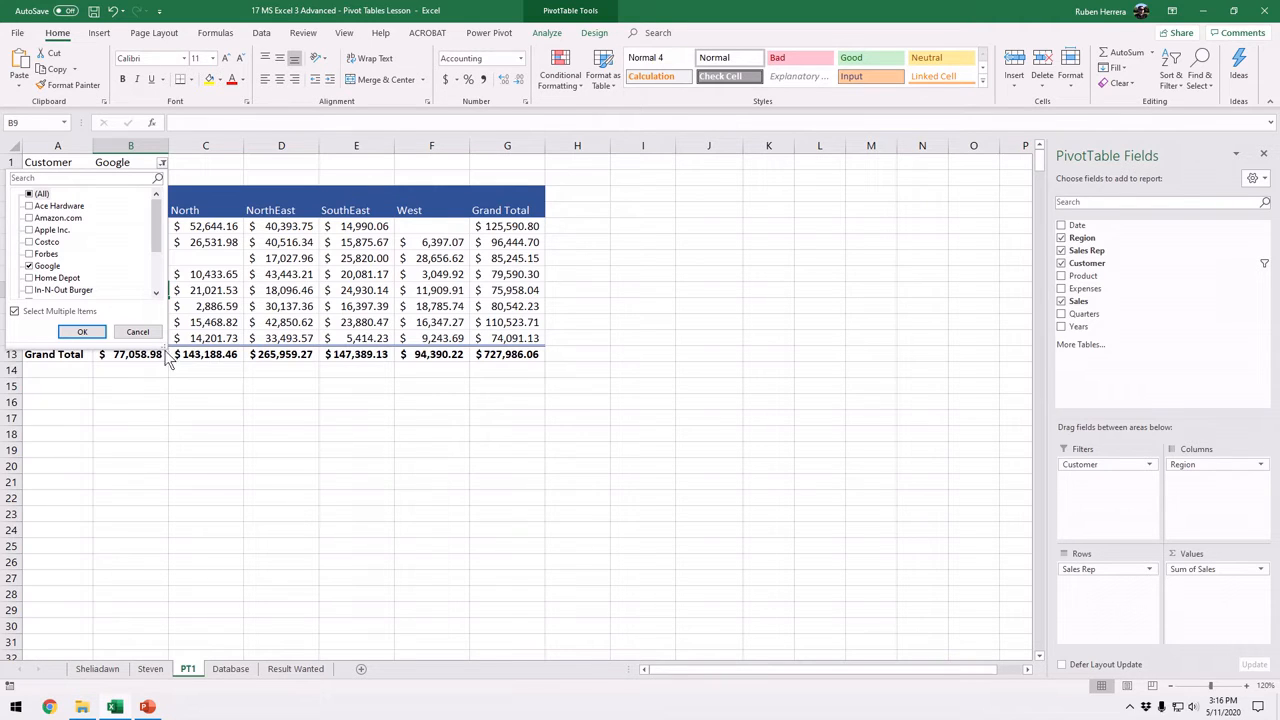
left_click_drag(164, 346, 292, 553)
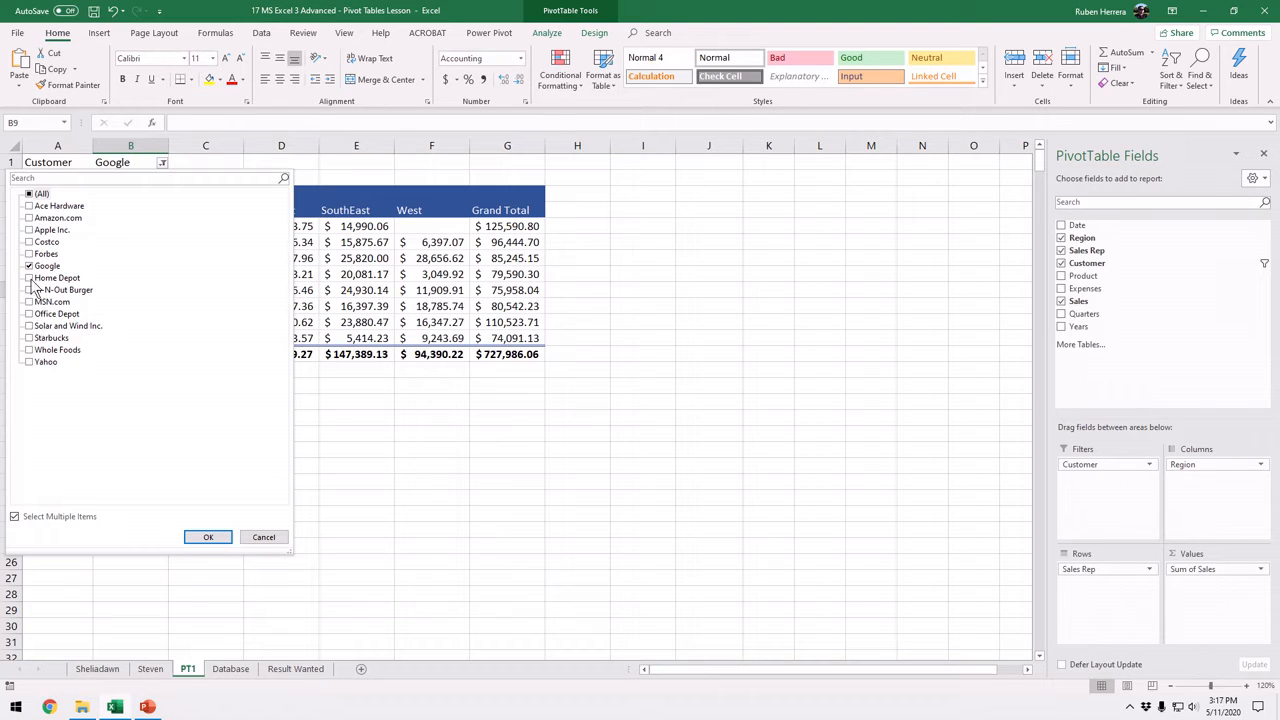
left_click(30, 278)
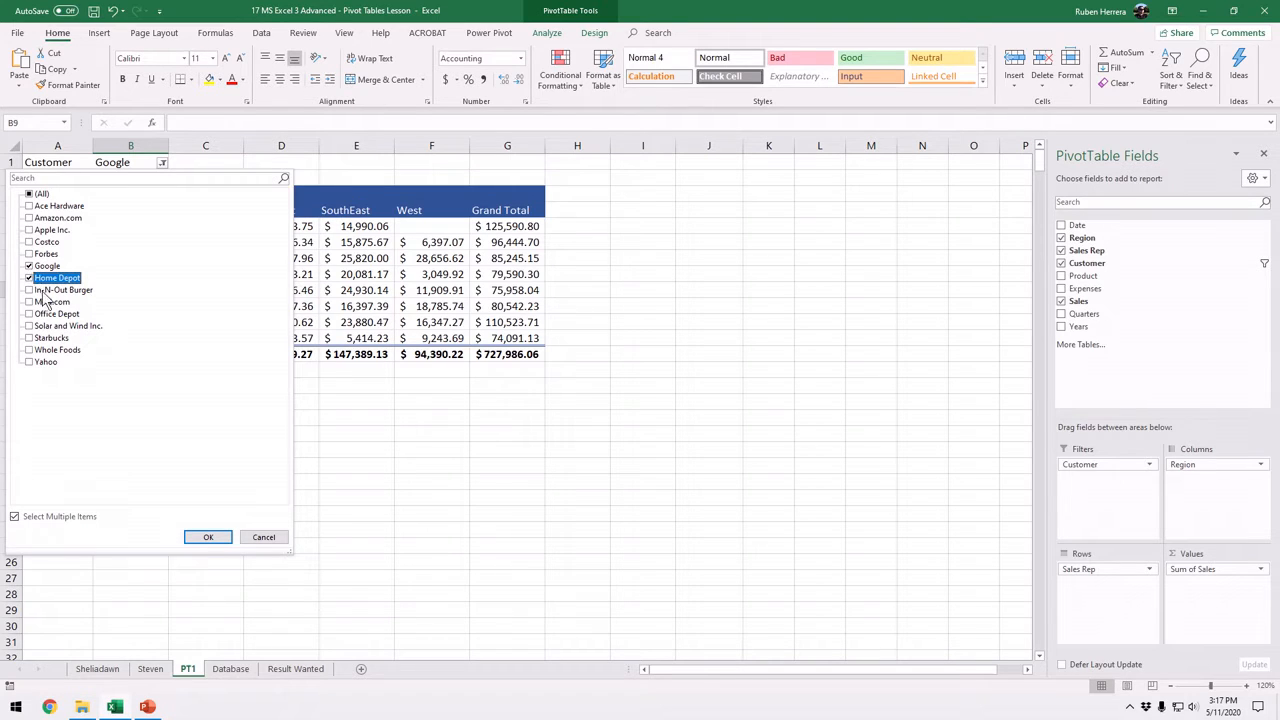
left_click(31, 290)
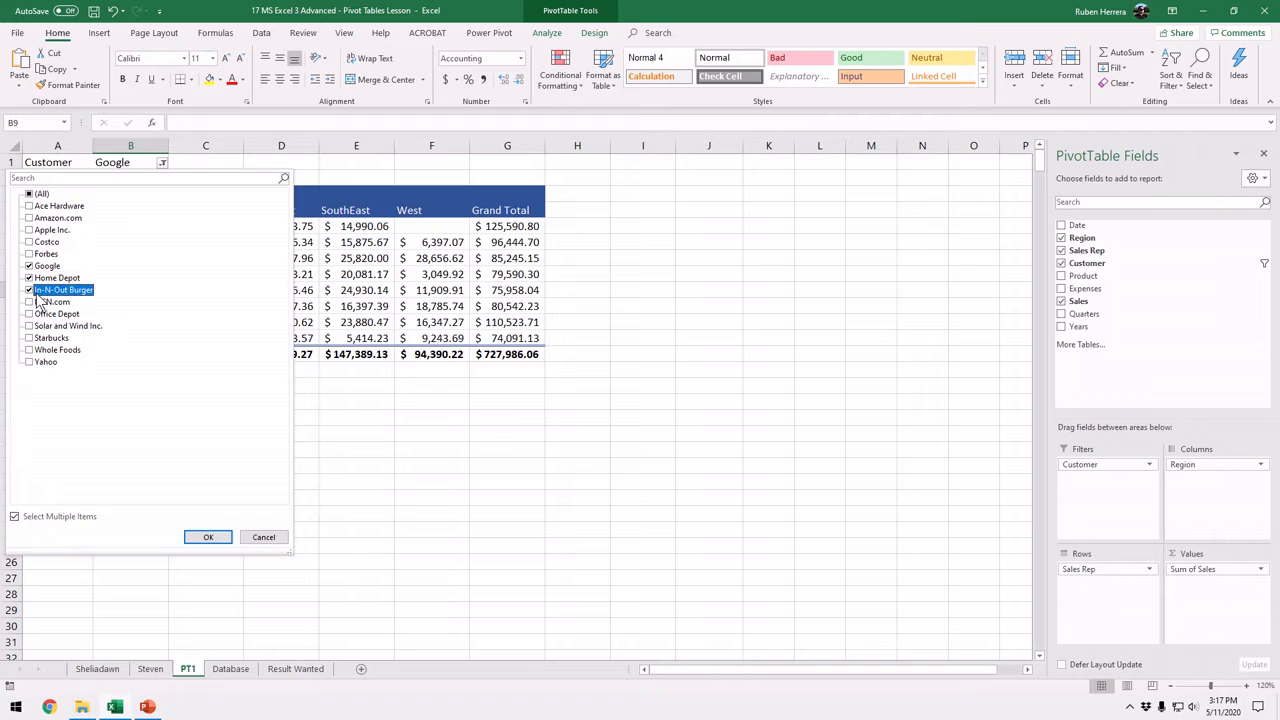
left_click(207, 539)
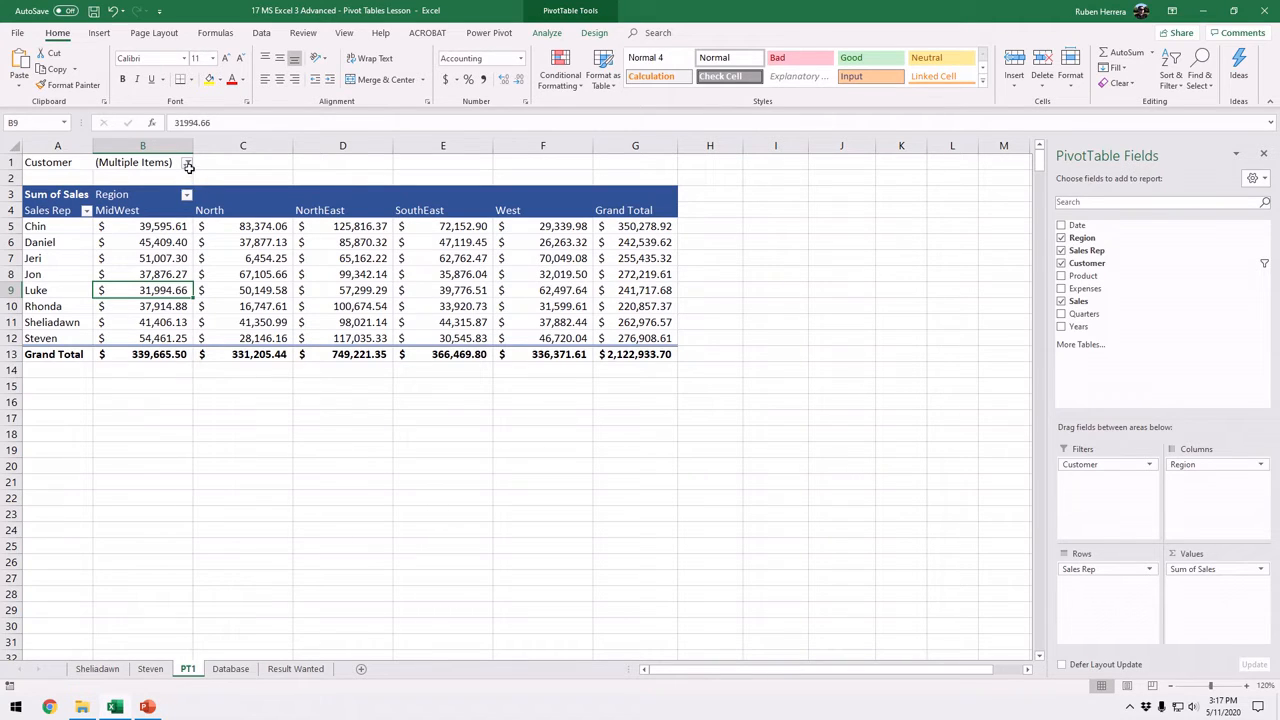
key("ctrl")
key("ctrl")
key("ctrl")
key("ctrl")
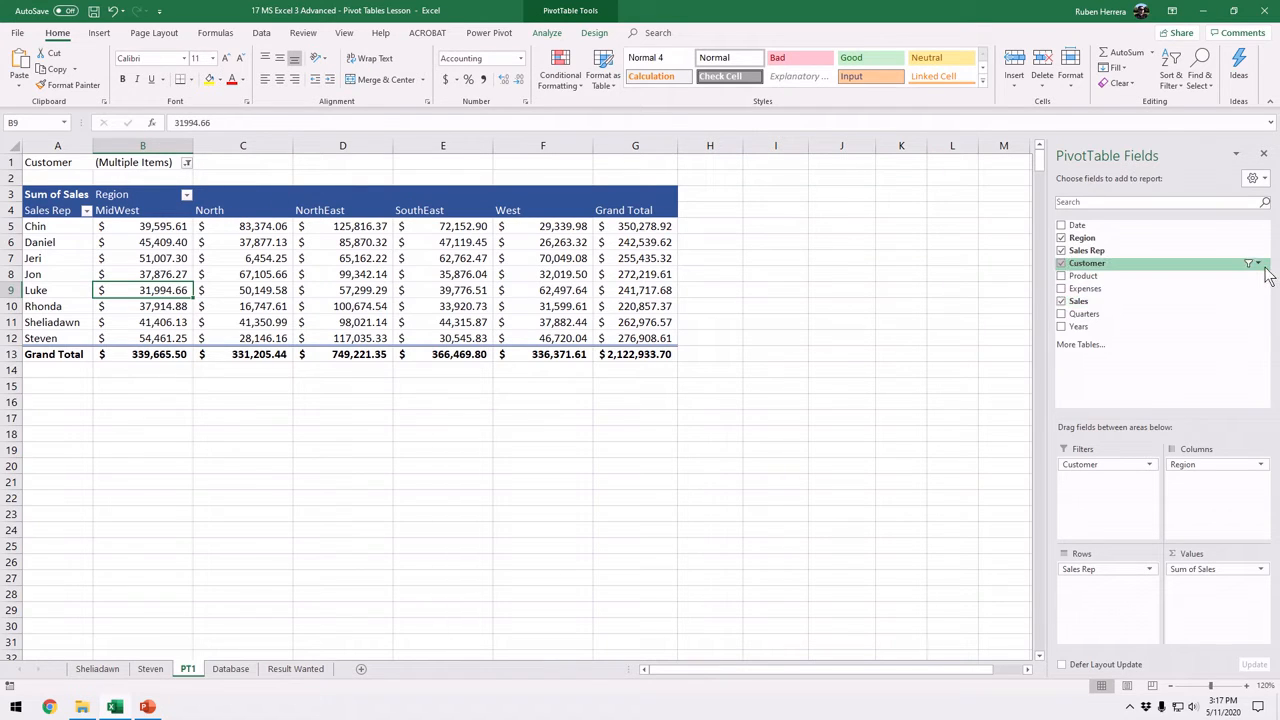
key("ctrl")
key("ctrl")
key("ctrl")
key("ctrl")
key("ctrl")
key("ctrl")
key("ctrl")
key("ctrl")
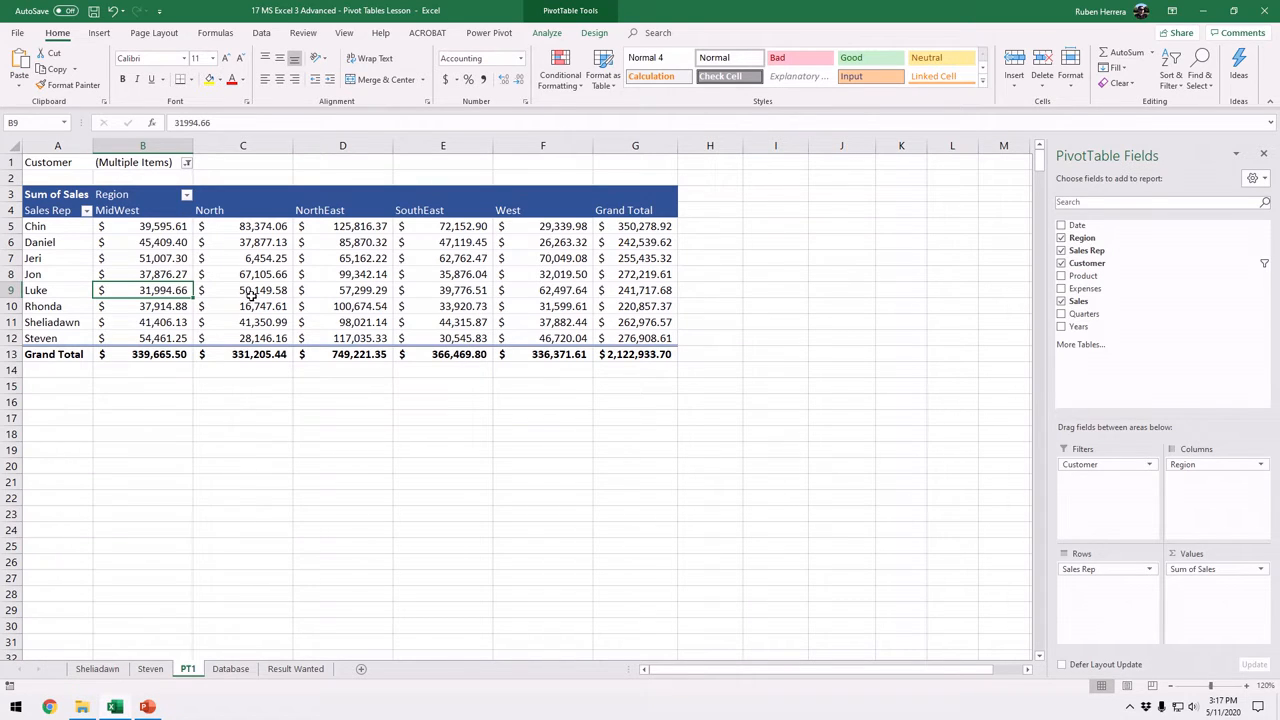
key("ctrl")
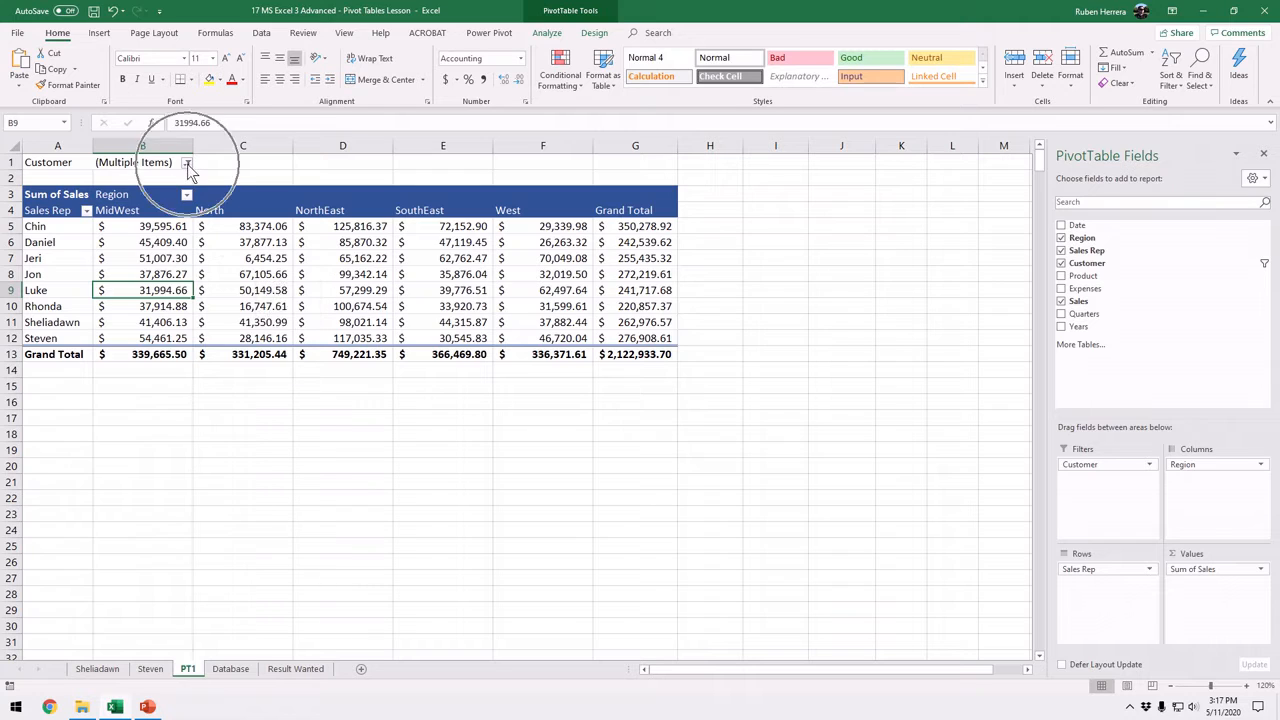
Reset the Customer filter to include all customers and remove the Customer field from the PivotTable's report filters
left_click(187, 163)
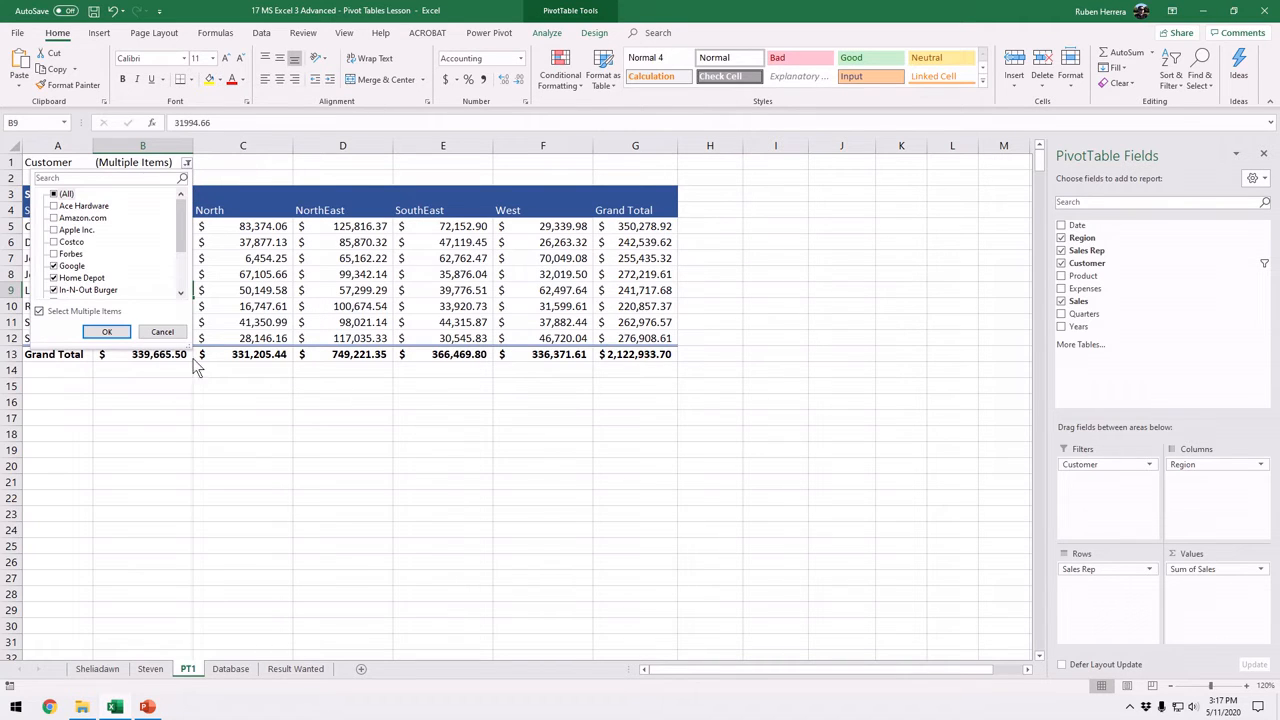
left_click_drag(190, 344, 256, 482)
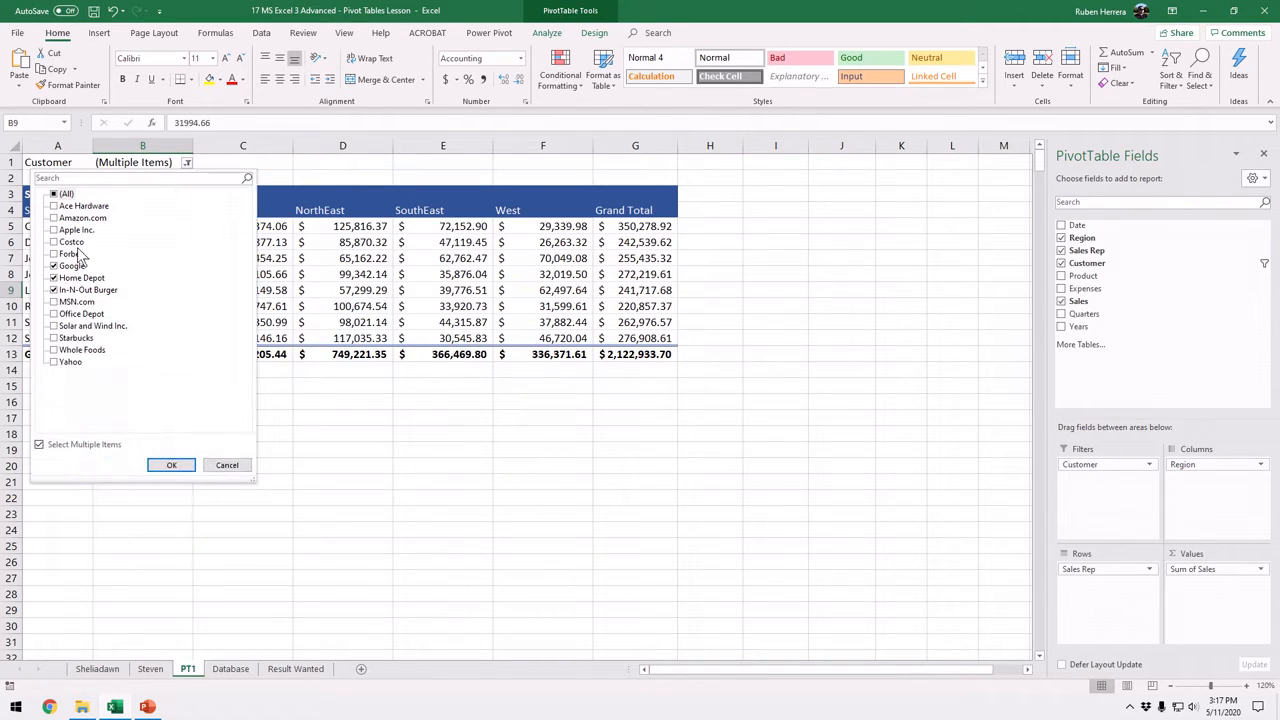
left_click(54, 195)
left_click(172, 465)
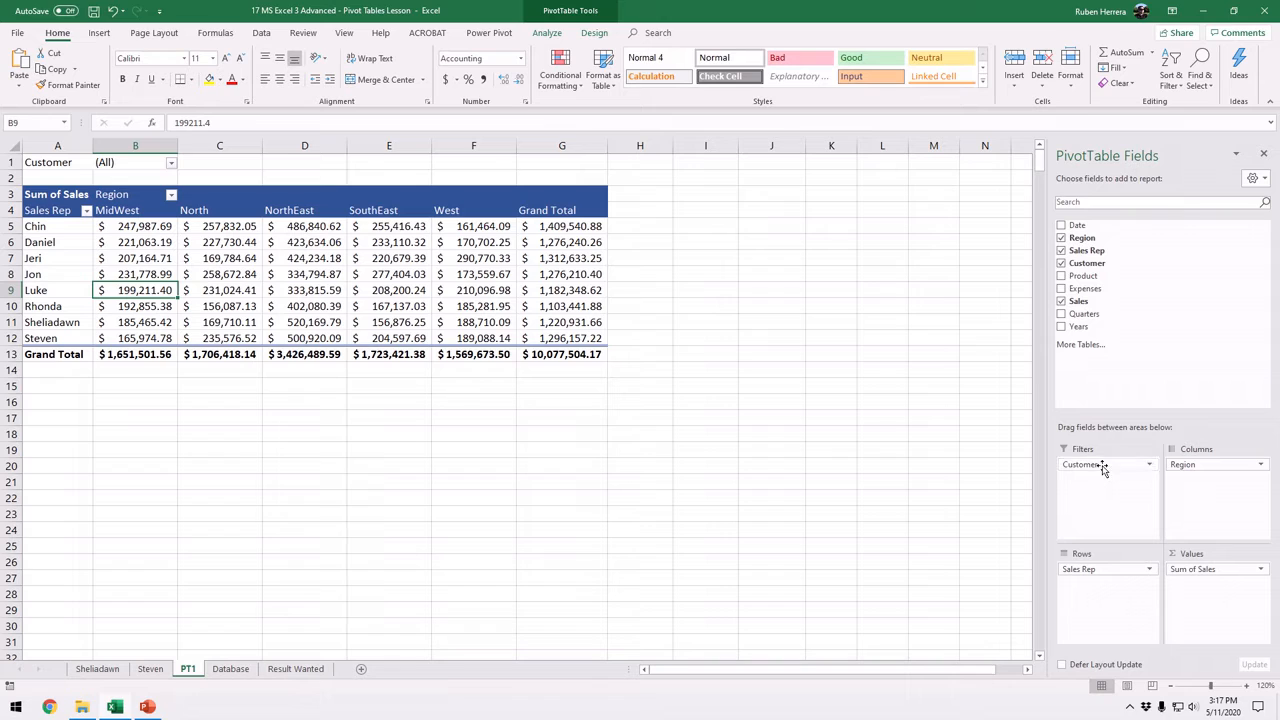
left_click_drag(1090, 464, 929, 486)
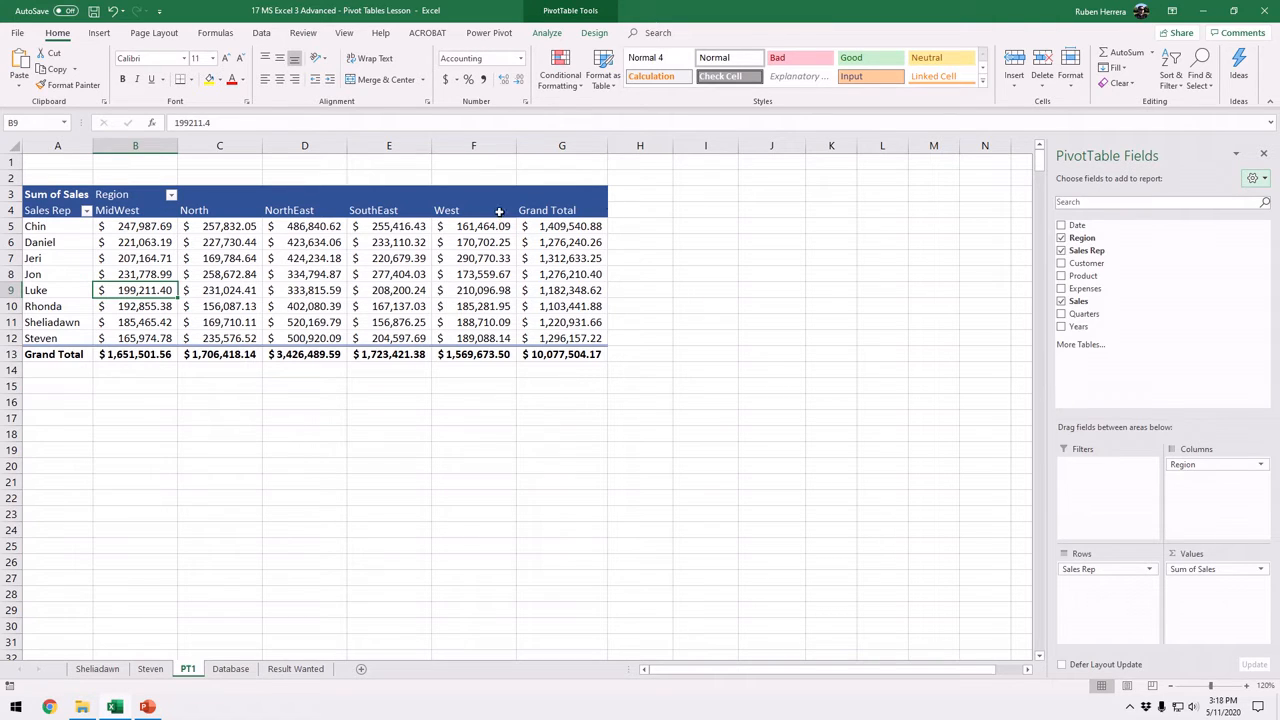
Insert slicers for the Region and Customer fields of the PivotTable
left_click(276, 293)
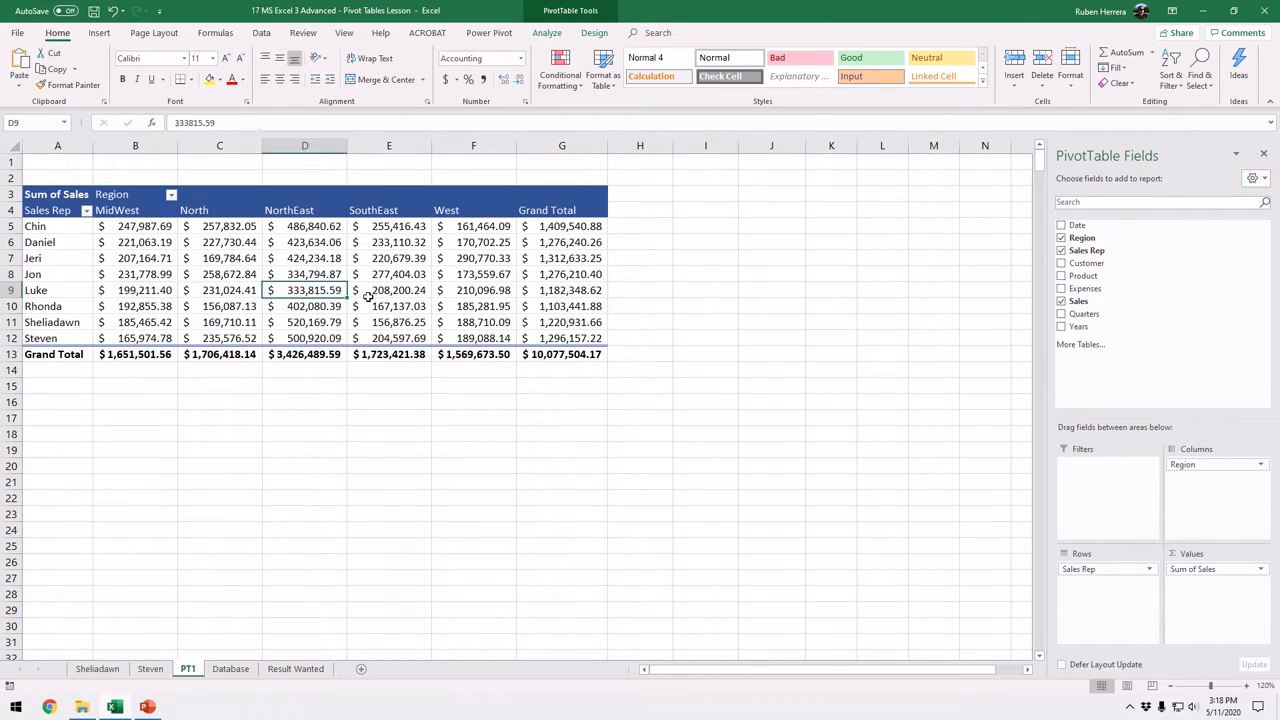
left_click(545, 33)
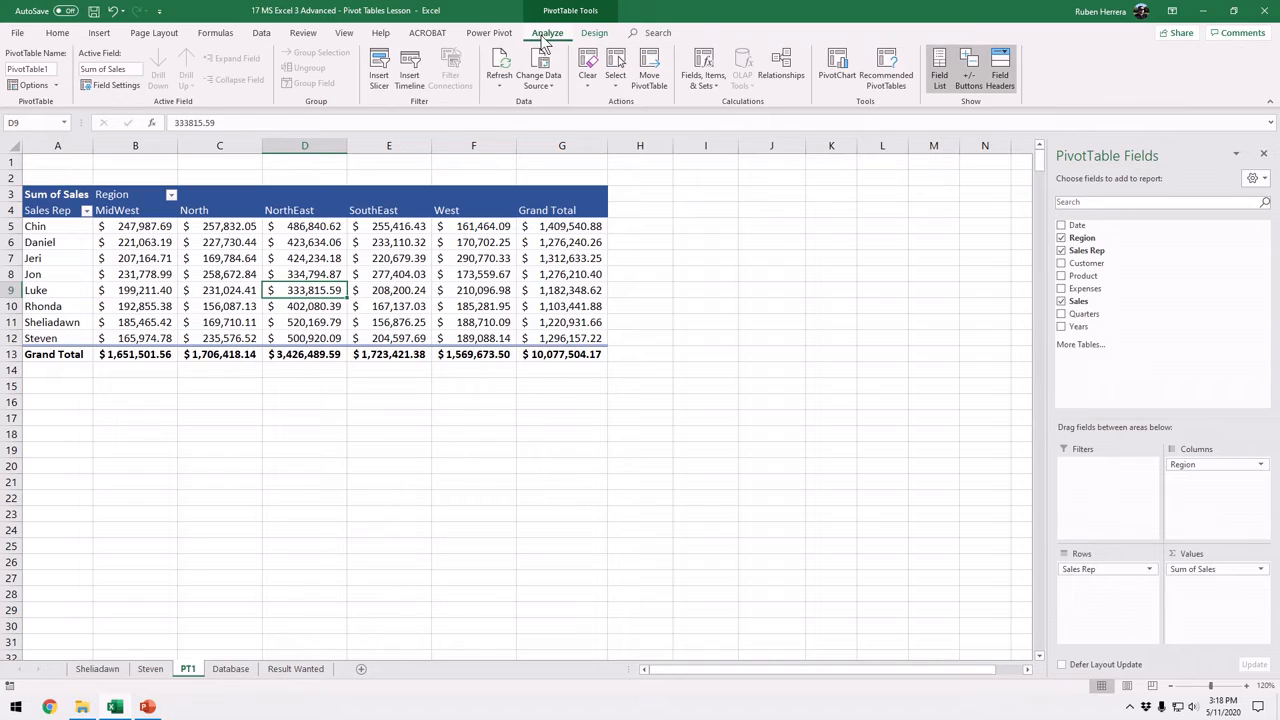
left_click(383, 81)
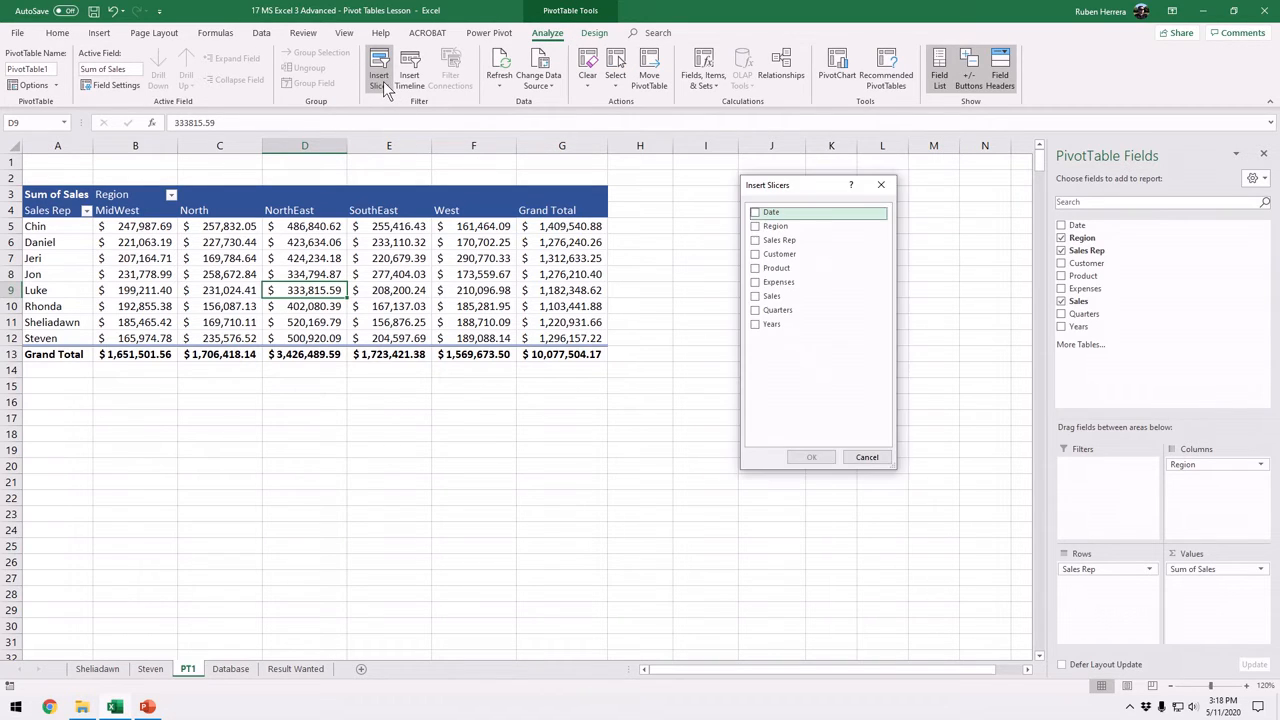
left_click_drag(786, 194, 688, 214)
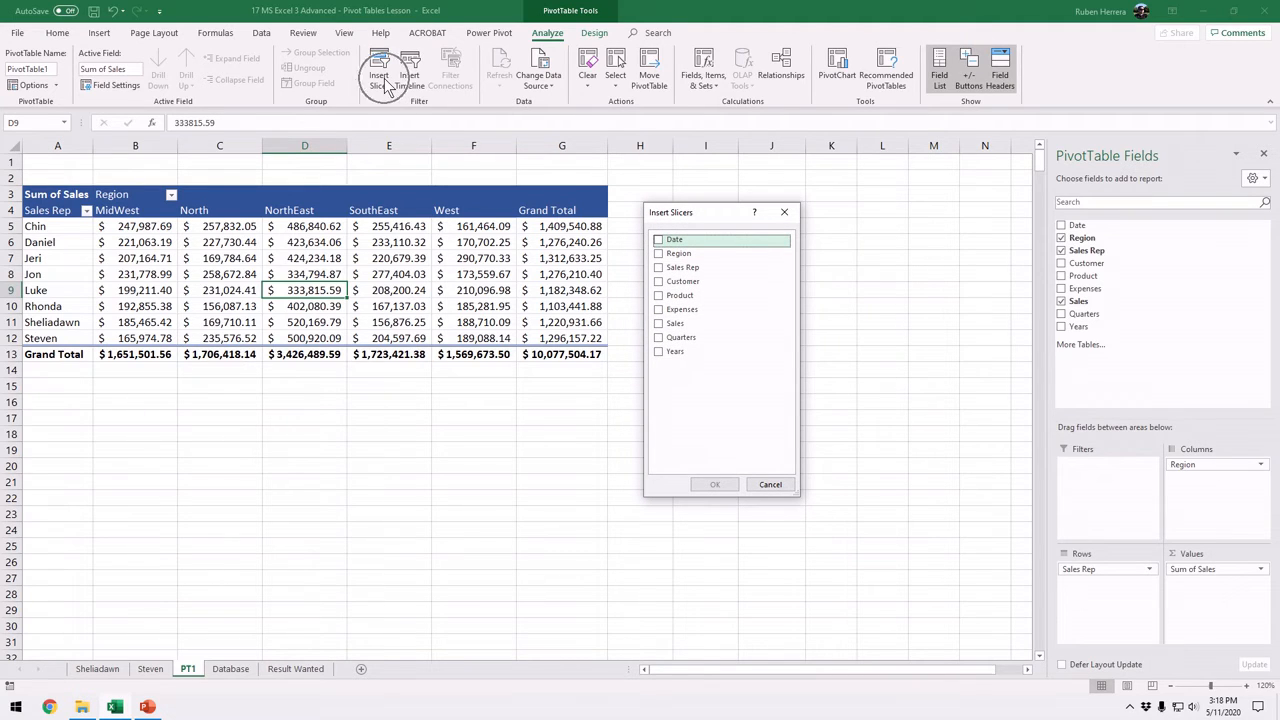
left_click_drag(703, 215, 714, 198)
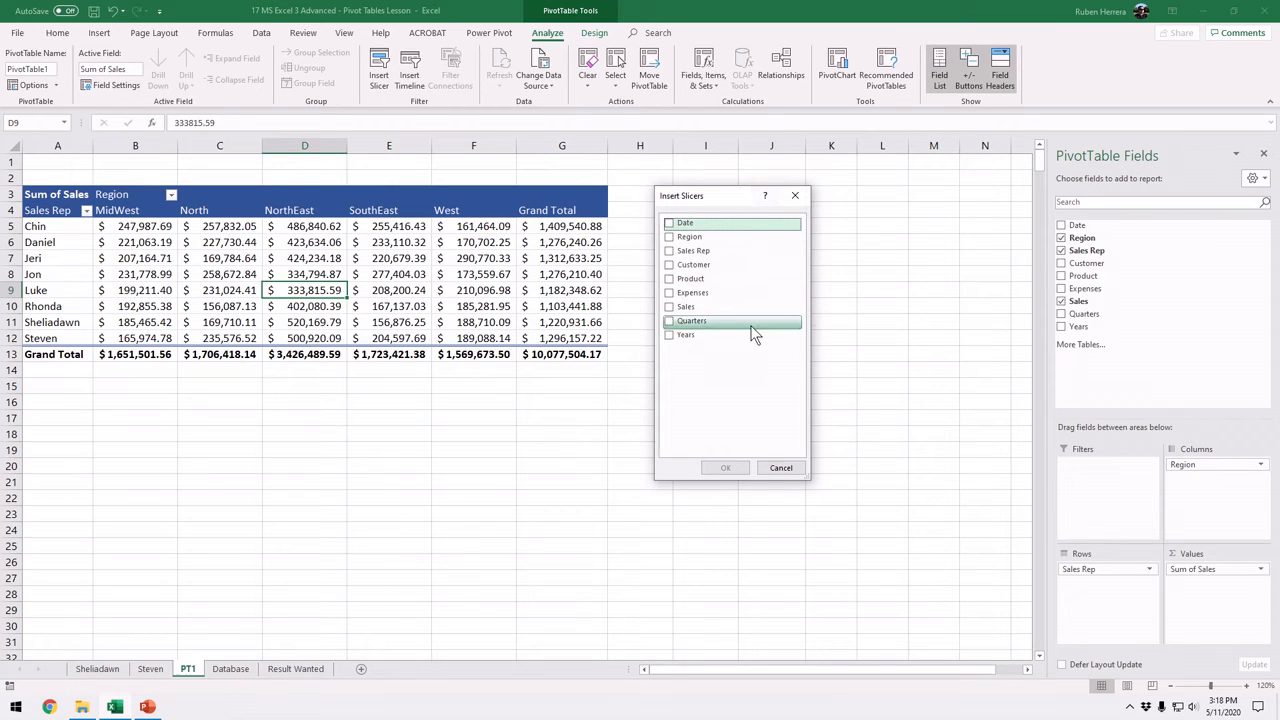
left_click(670, 241)
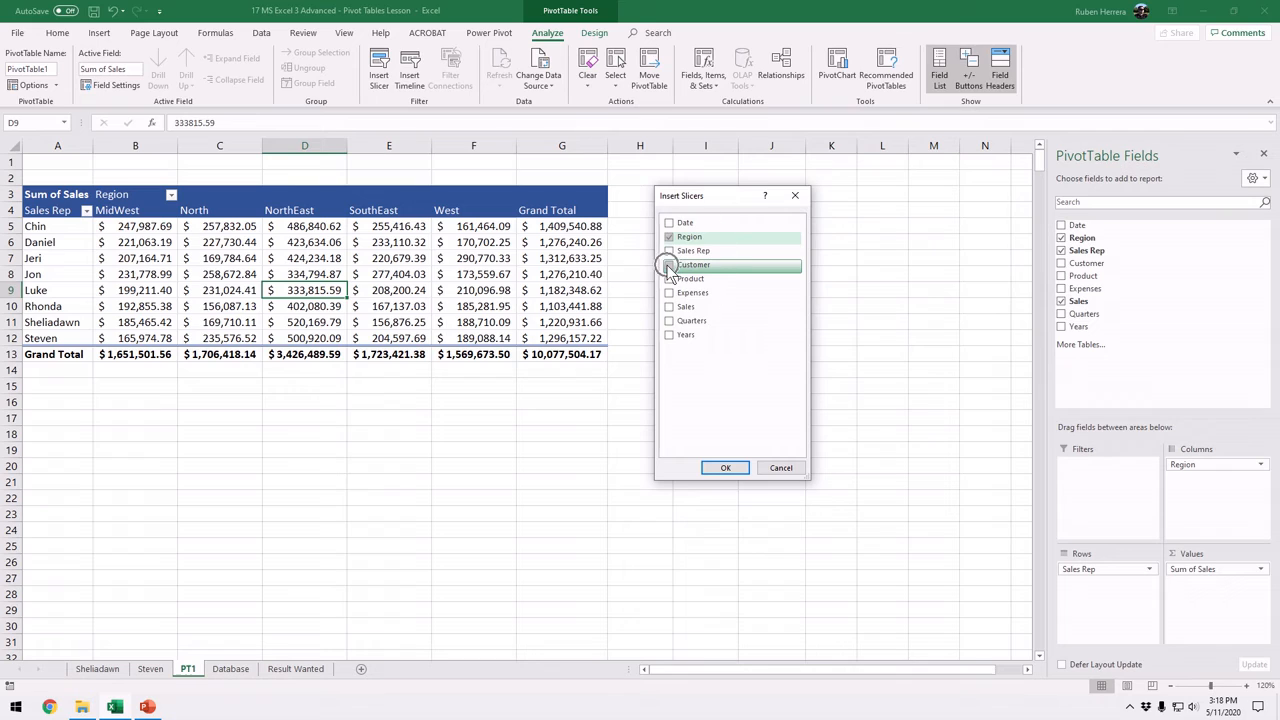
left_click(669, 266)
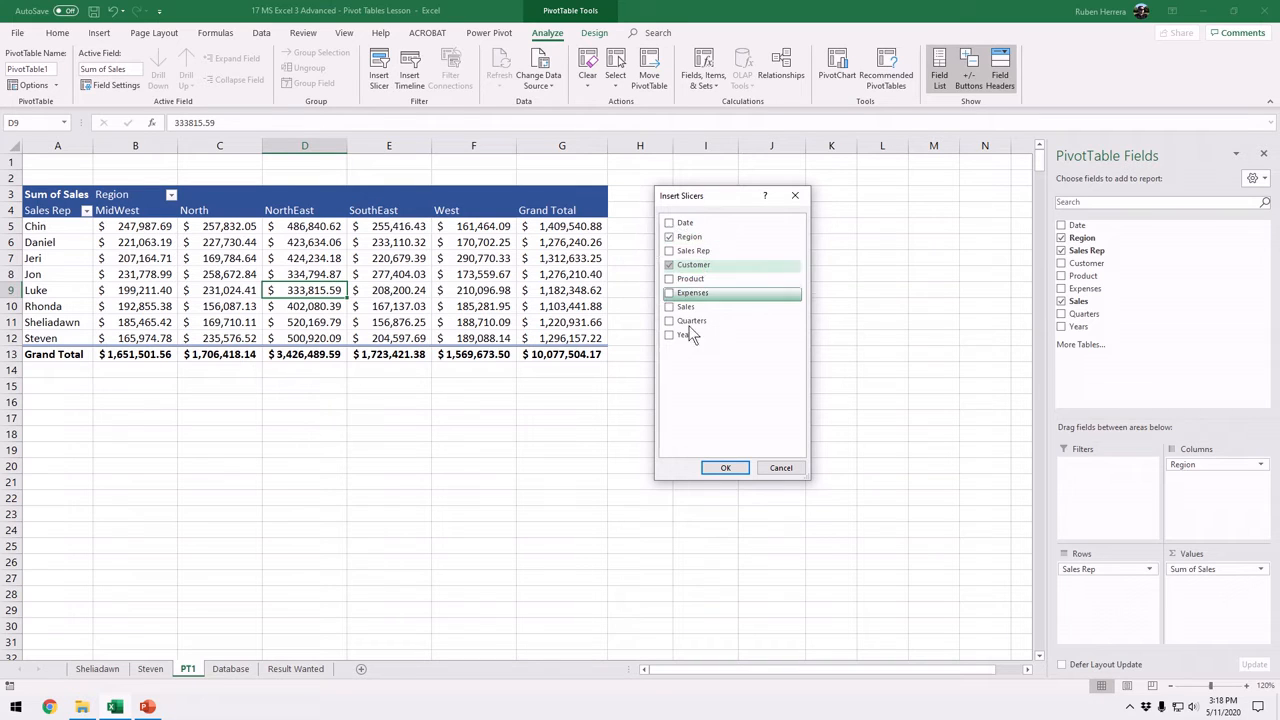
left_click(726, 469)
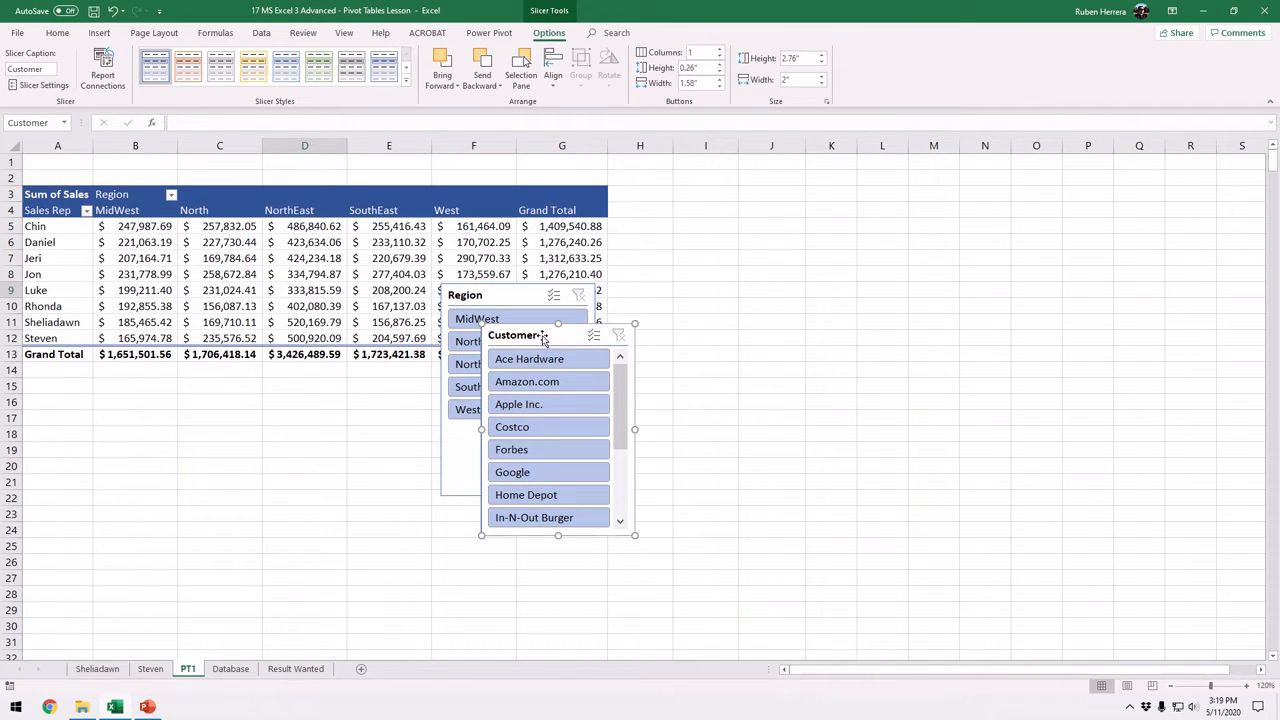
Place the Customer slicer beside the PivotTable, aligned with its header row, and lengthen it to fit the whole customer list
left_click_drag(543, 338, 740, 187)
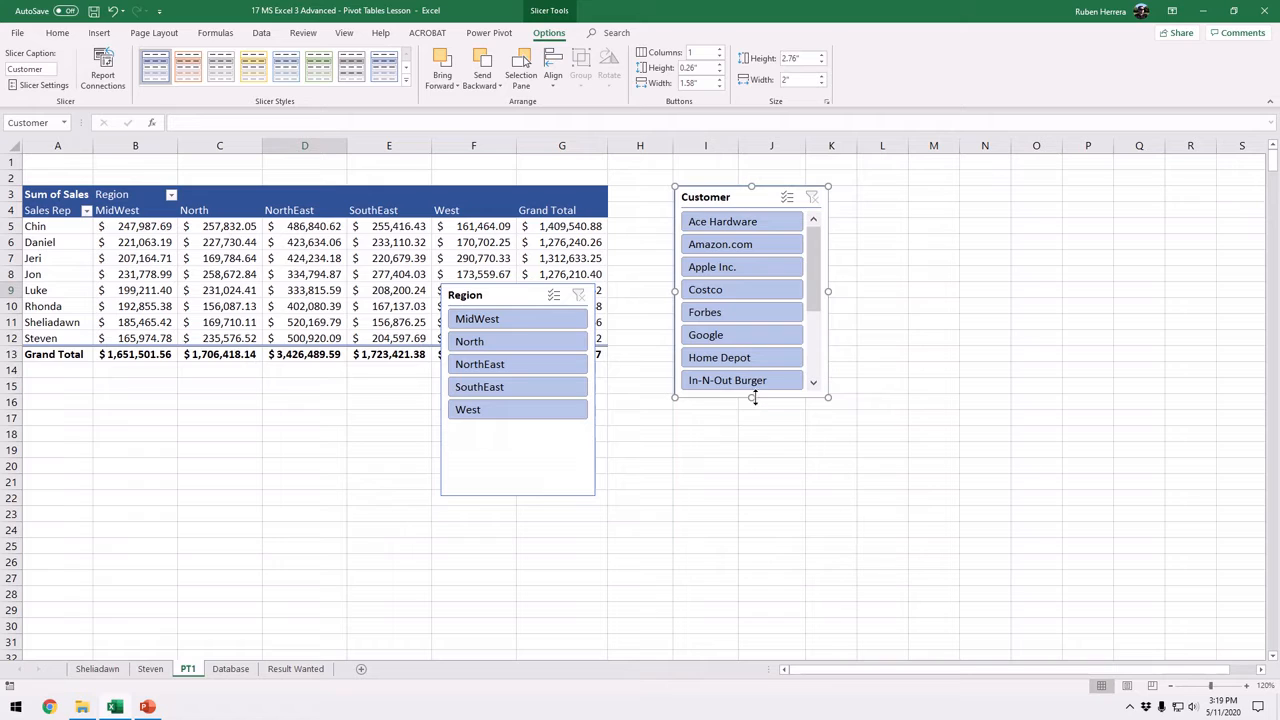
left_click_drag(751, 397, 745, 556)
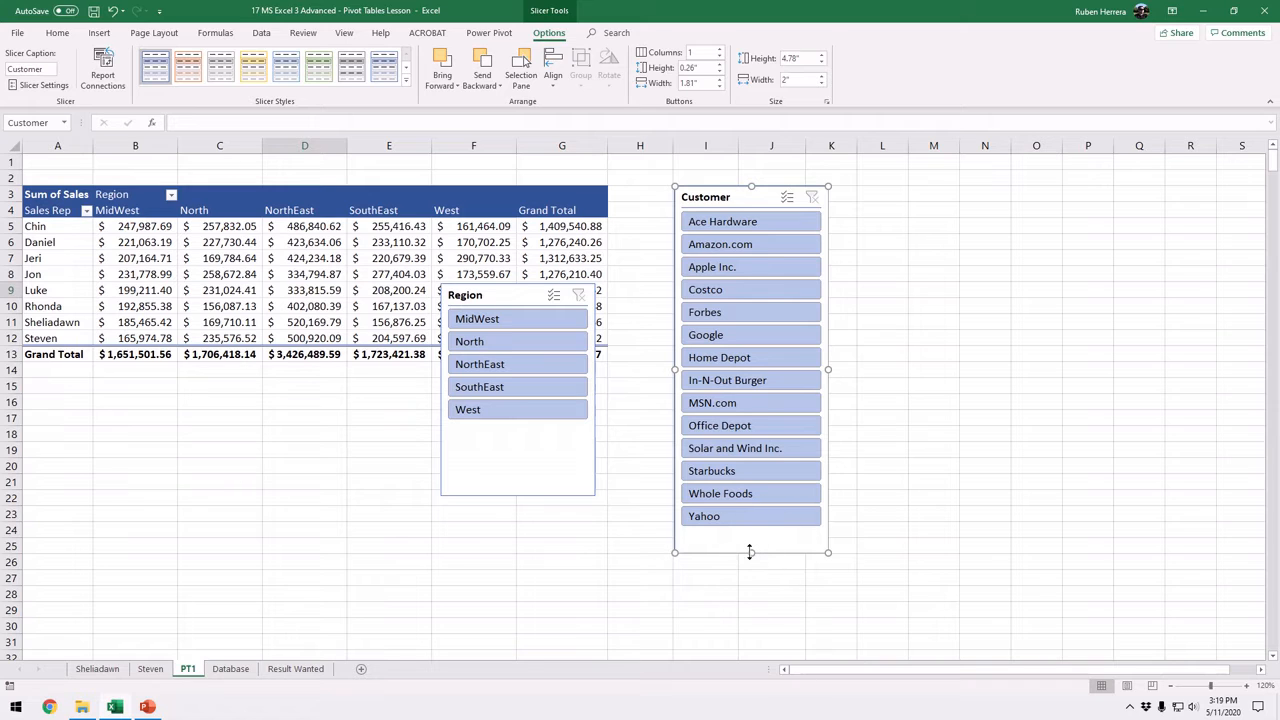
left_click_drag(749, 549, 749, 538)
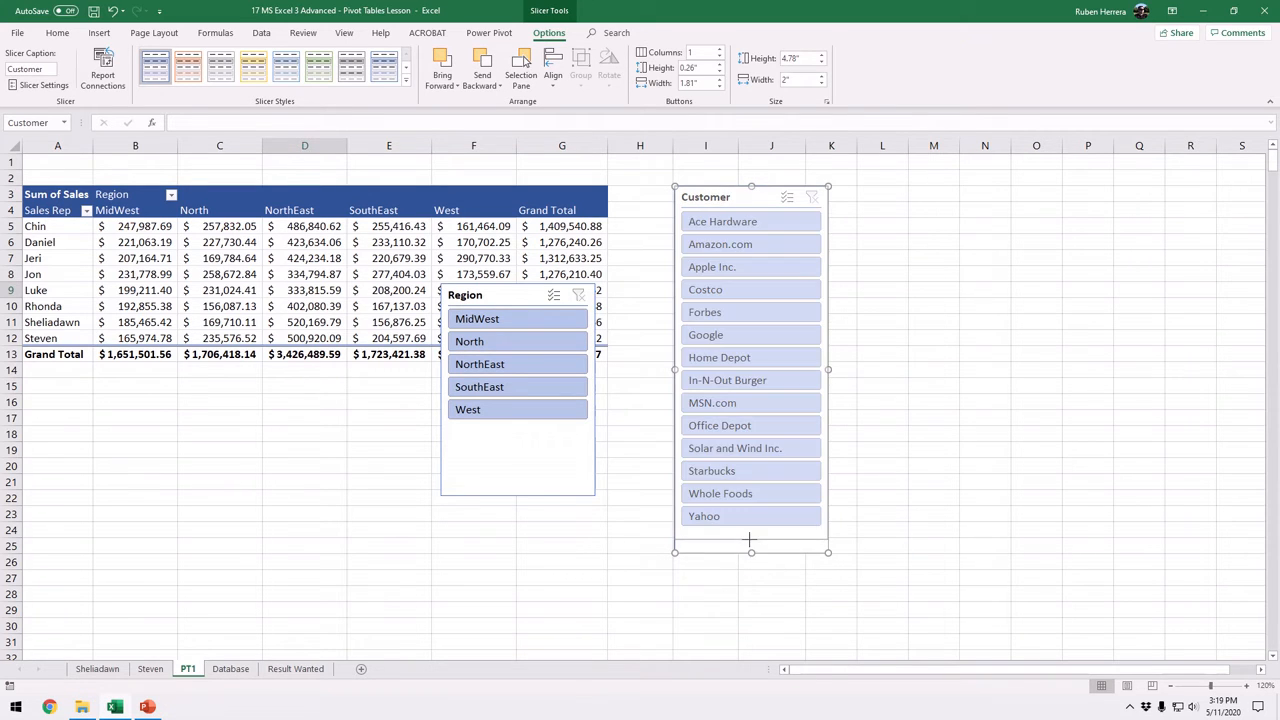
Place the Region slicer beside the Customer slicer and shrink it to about 1.93" high by 1.29" wide to fit its region list
left_click_drag(558, 300, 931, 198)
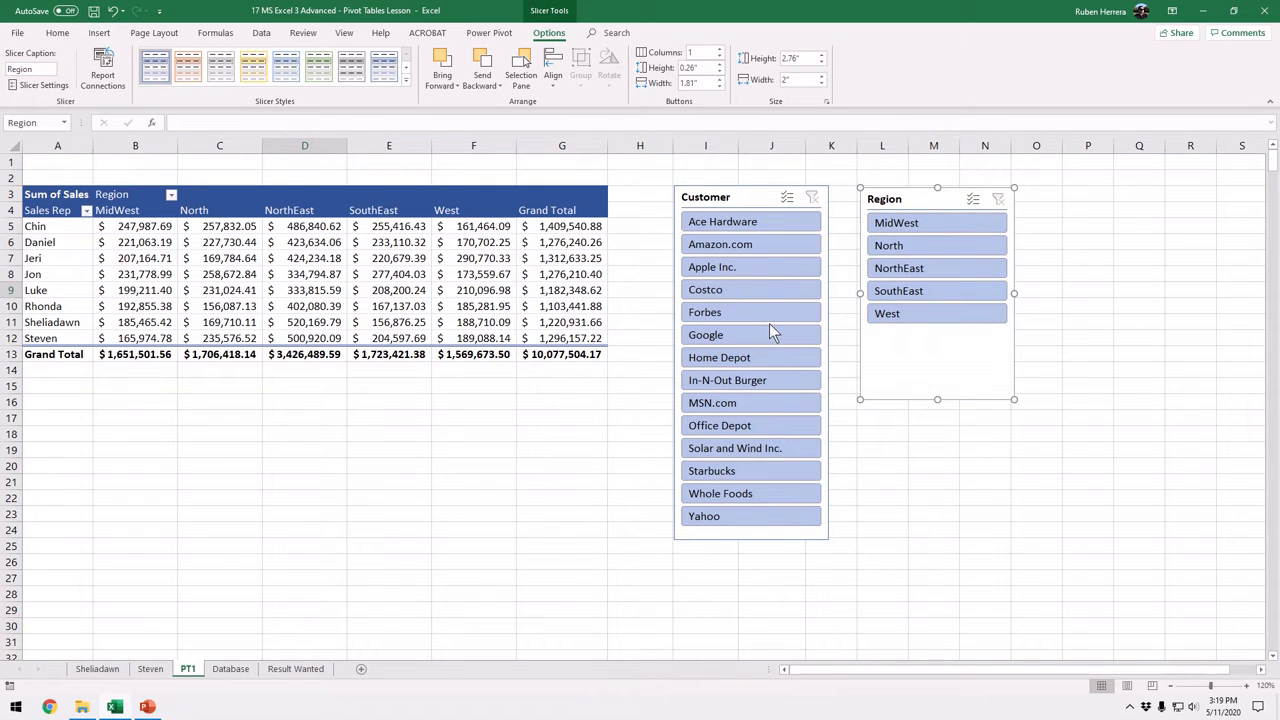
left_click_drag(935, 398, 938, 336)
left_click_drag(1016, 262, 958, 262)
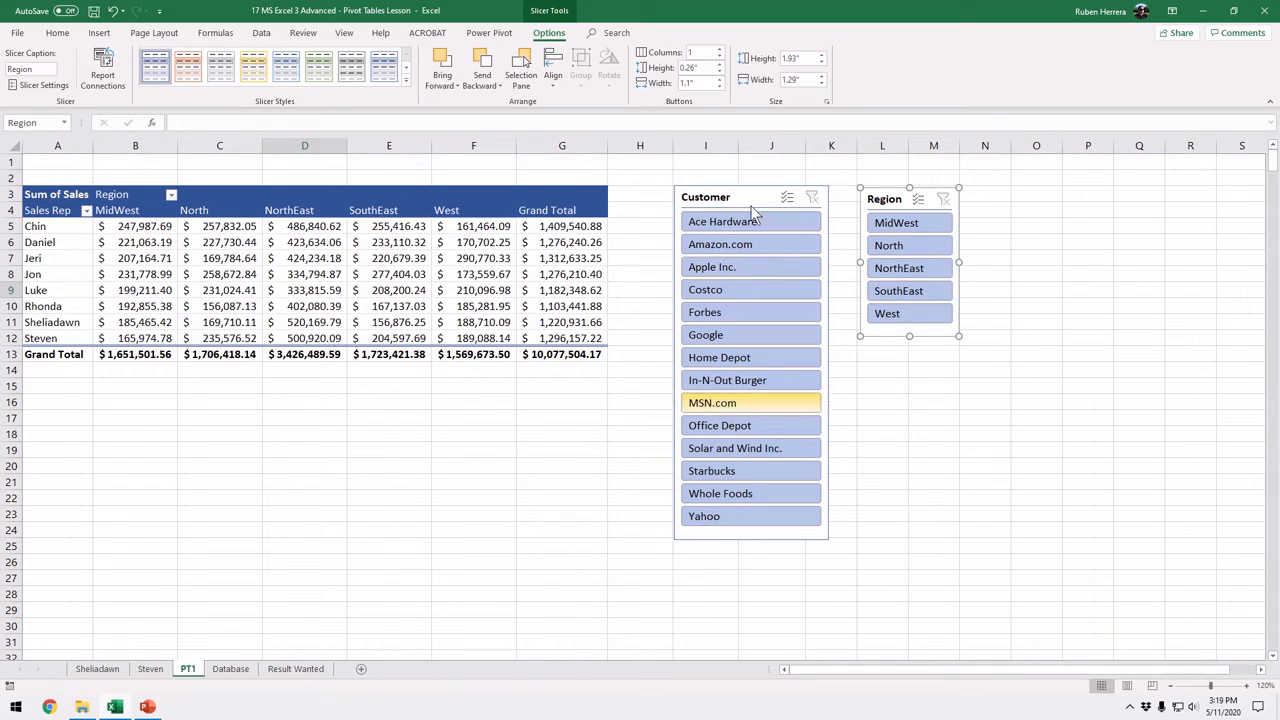
Filter the PivotTable with the Customer slicer to Google alone and next to Costco alone
left_click(756, 336)
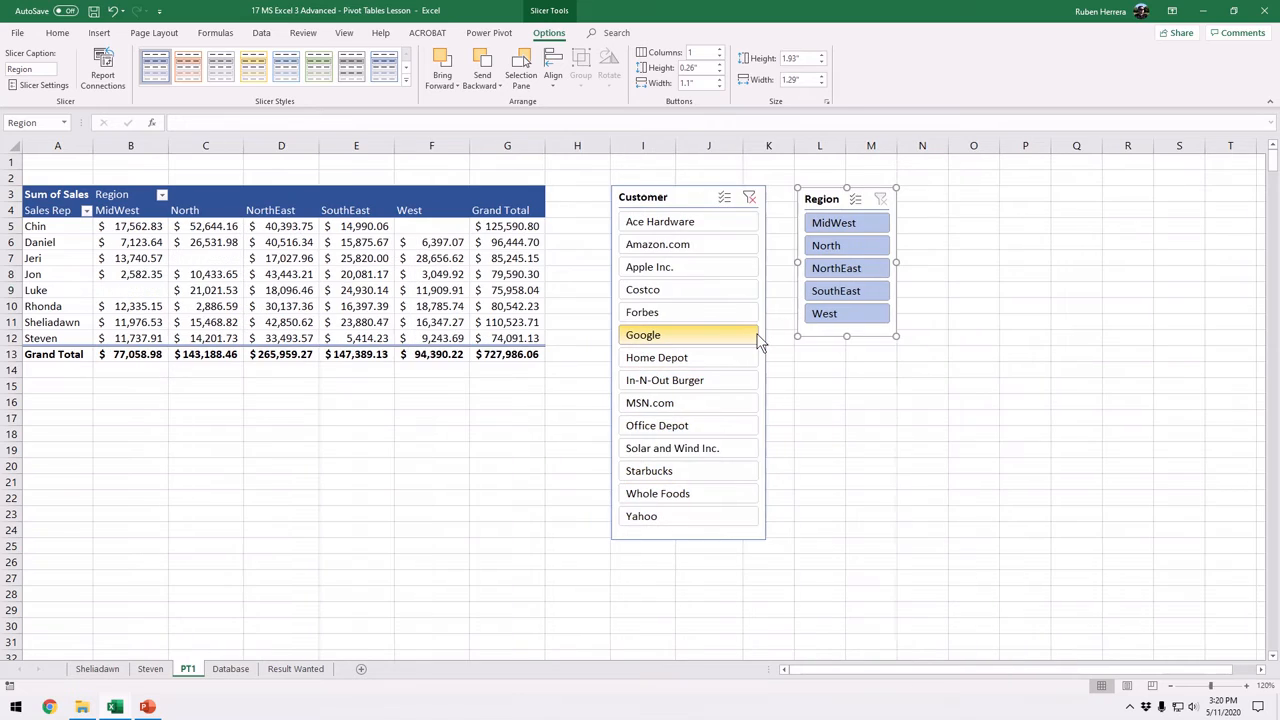
left_click(699, 335)
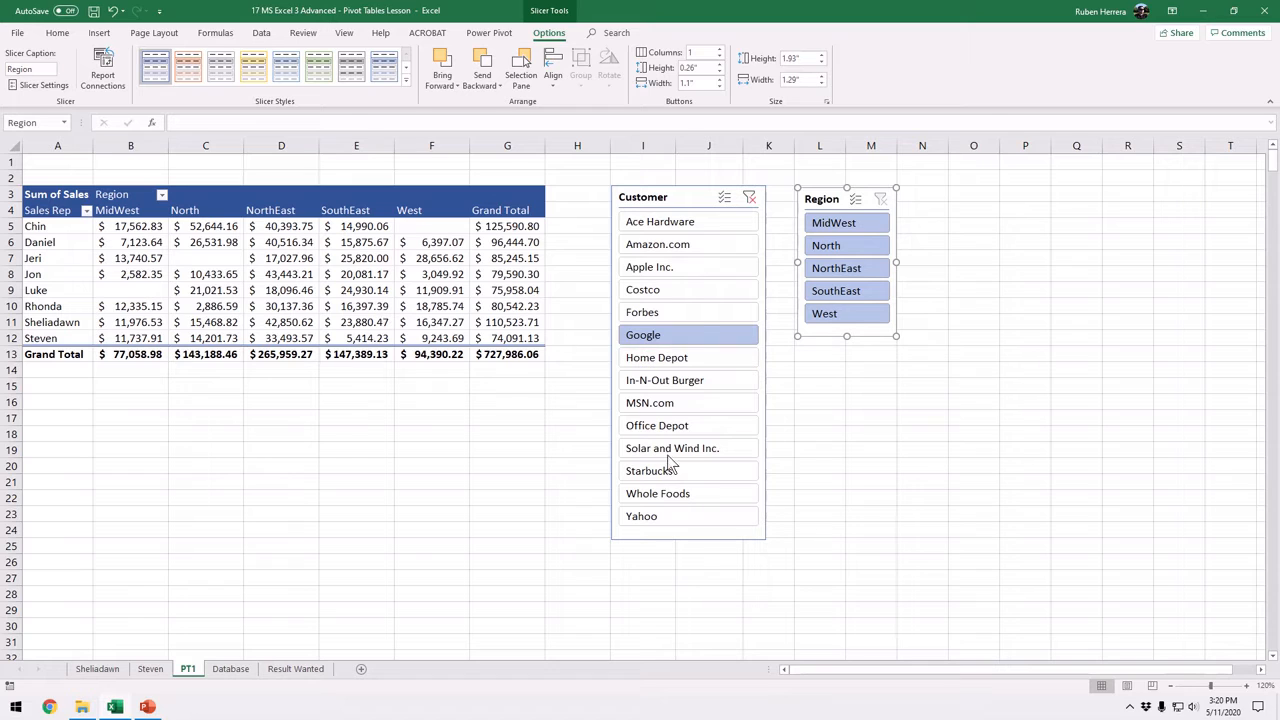
left_click(705, 296)
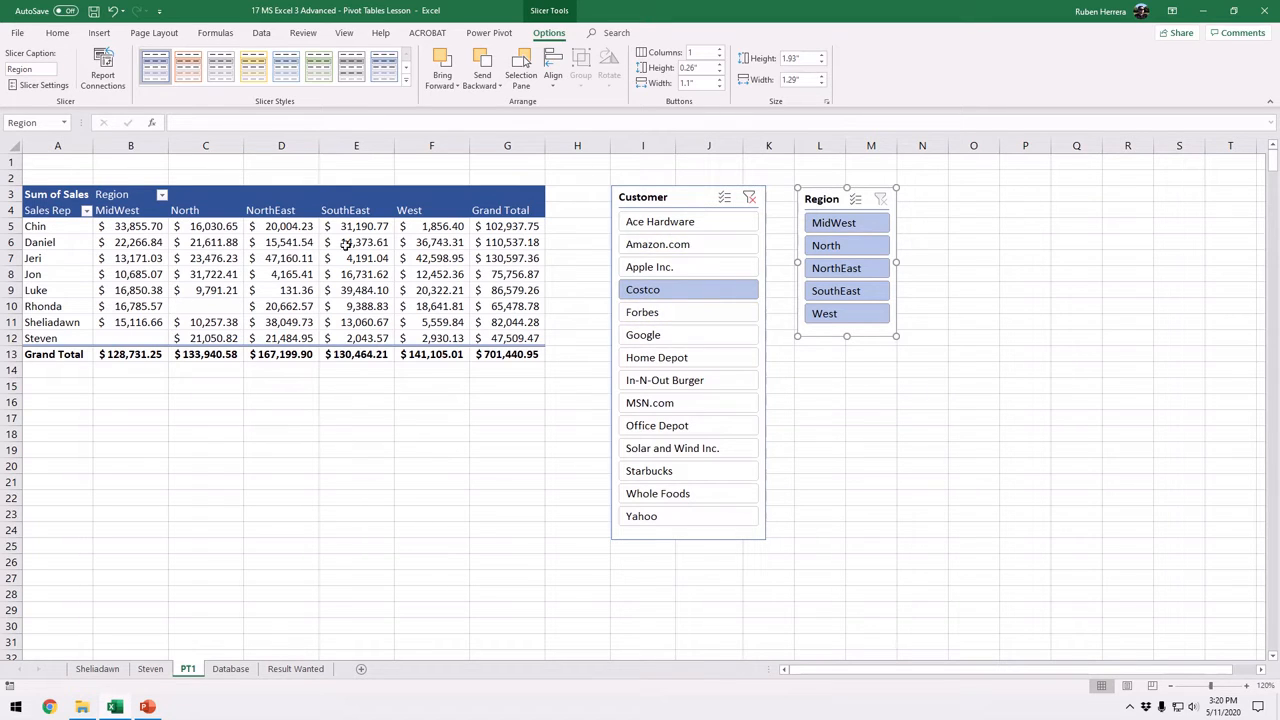
Filter the PivotTable with the Customer slicer to In-N-Out Burger, Forbes, Apple Inc. and Costco together
left_click(688, 380)
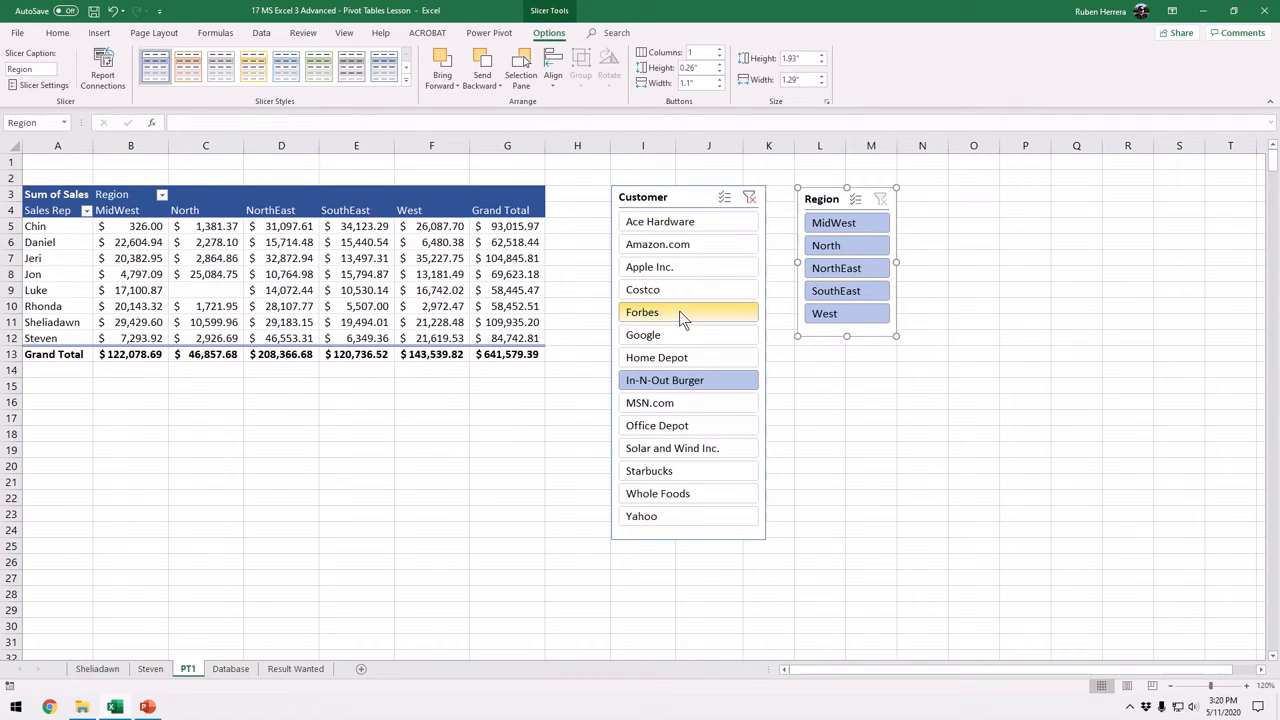
left_click(683, 271, "ctrl")
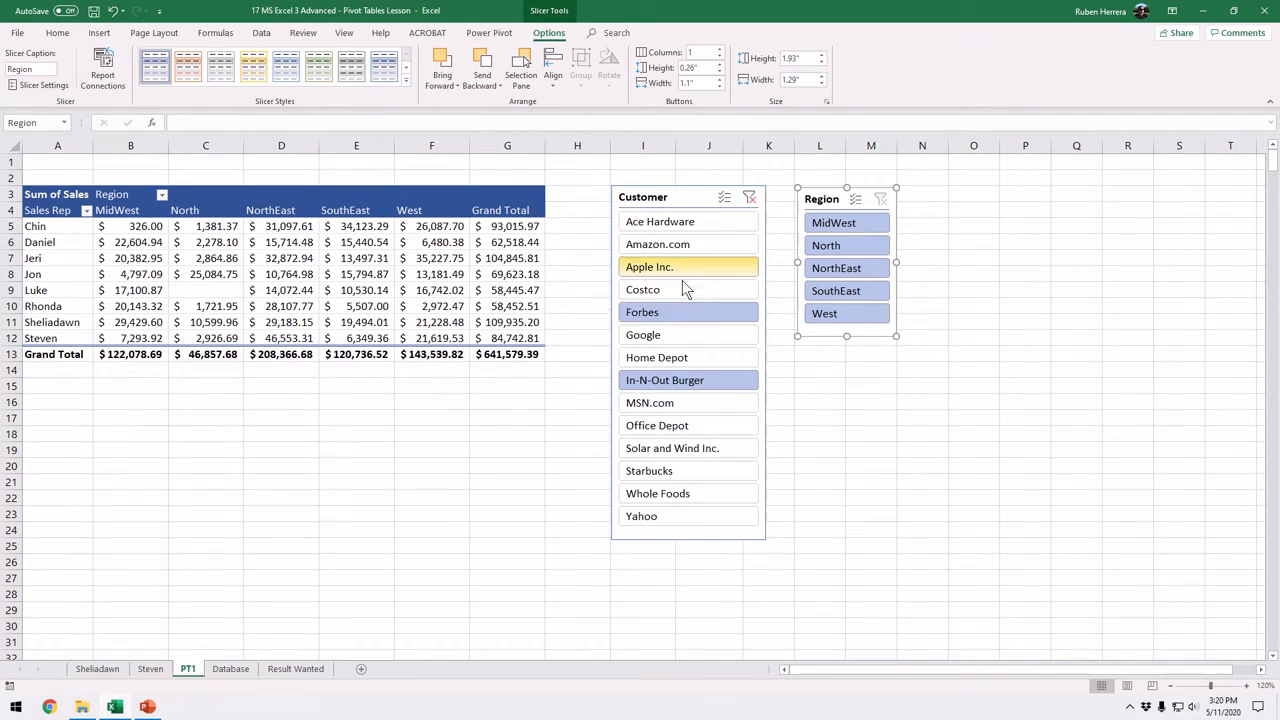
left_click(681, 289, "ctrl")
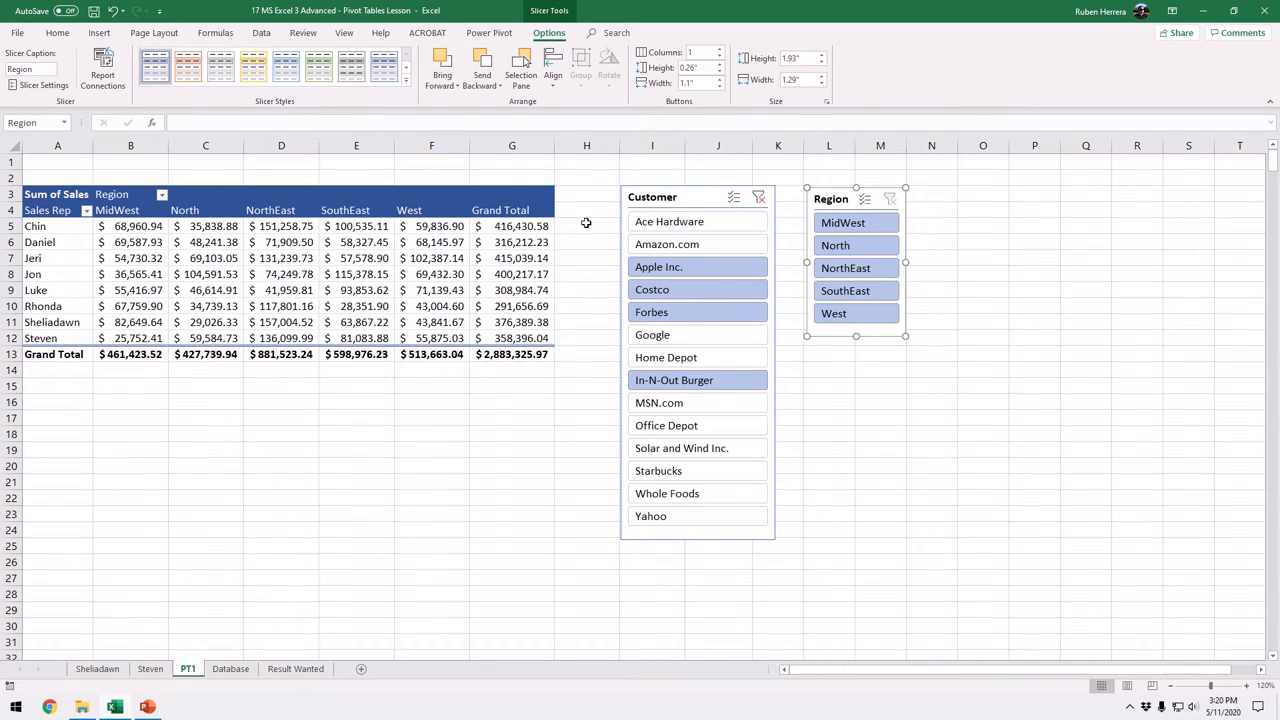
Use the Customer slicer's Multi-Select mode to add Google, Office Depot and Solar and Wind Inc., and turn the mode off again
left_click(736, 198)
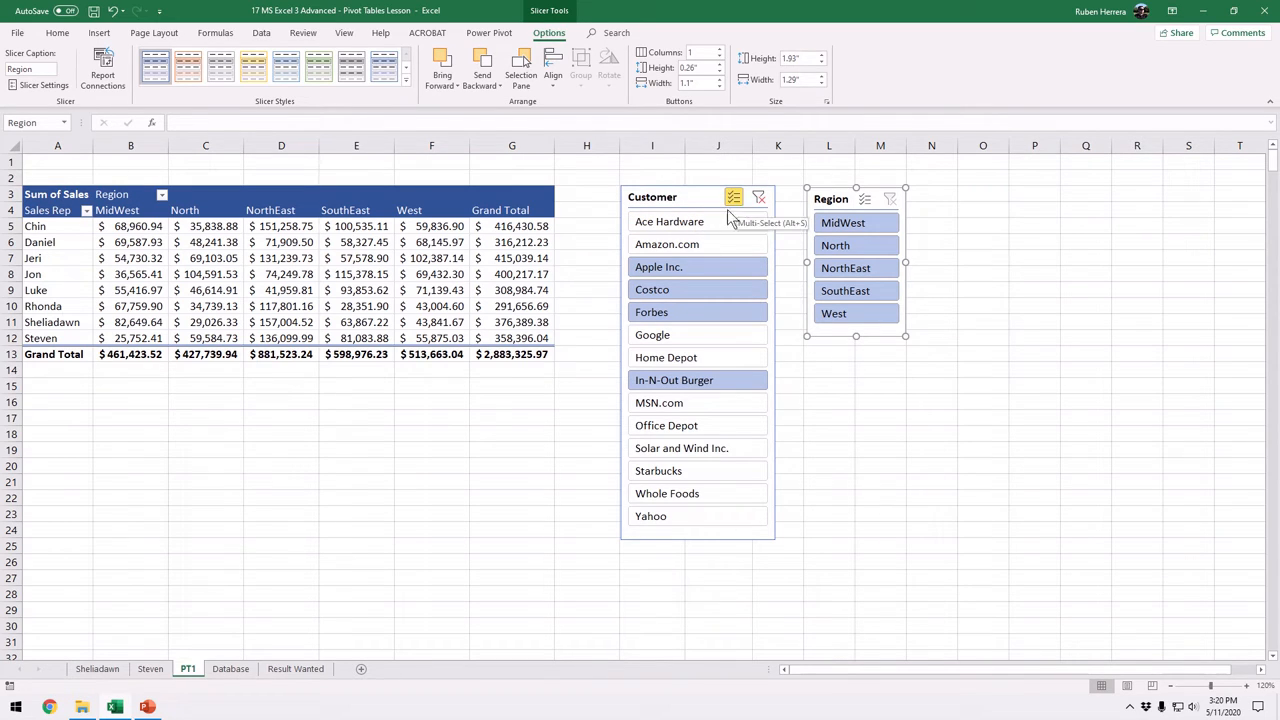
left_click(700, 336)
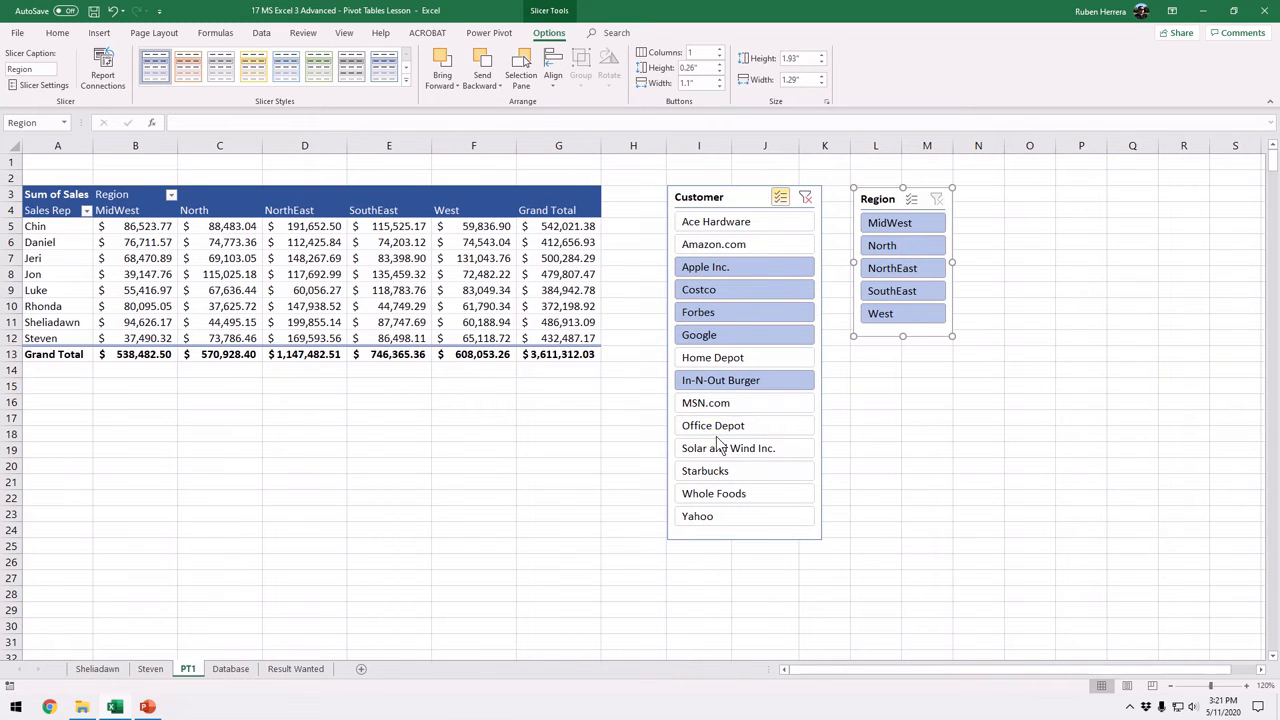
left_click(725, 427)
left_click(726, 448)
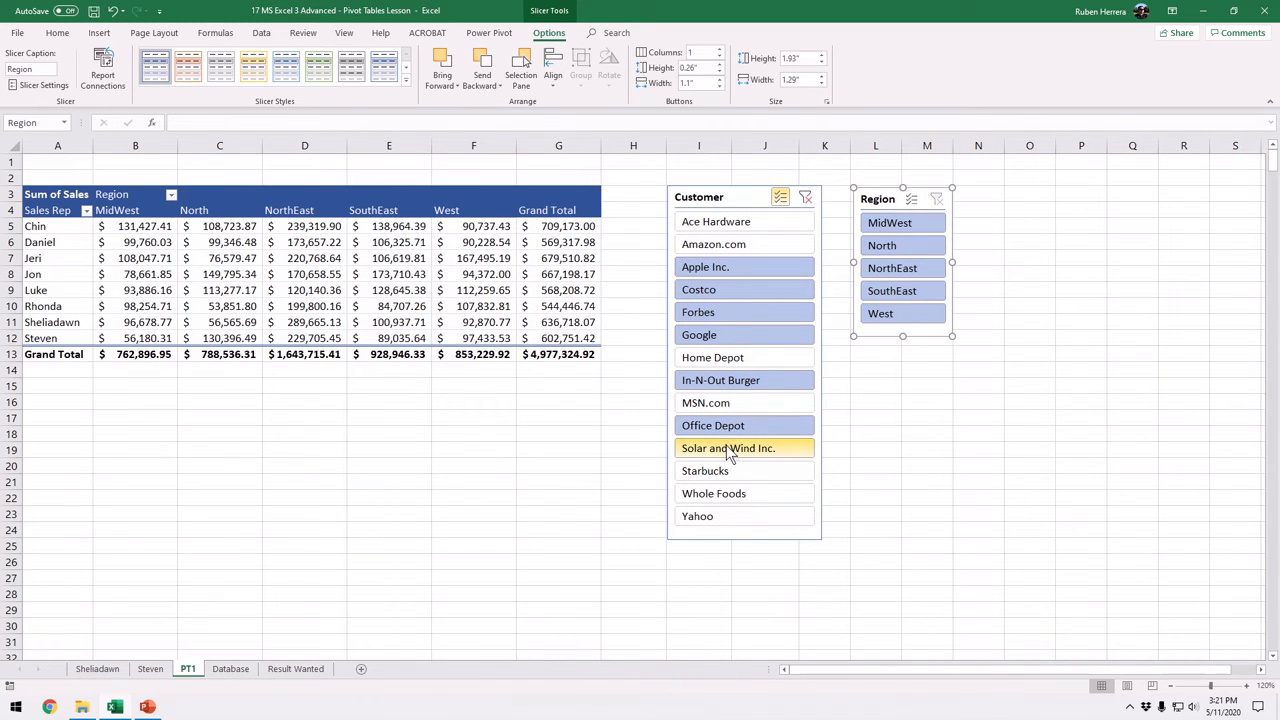
left_click(780, 198)
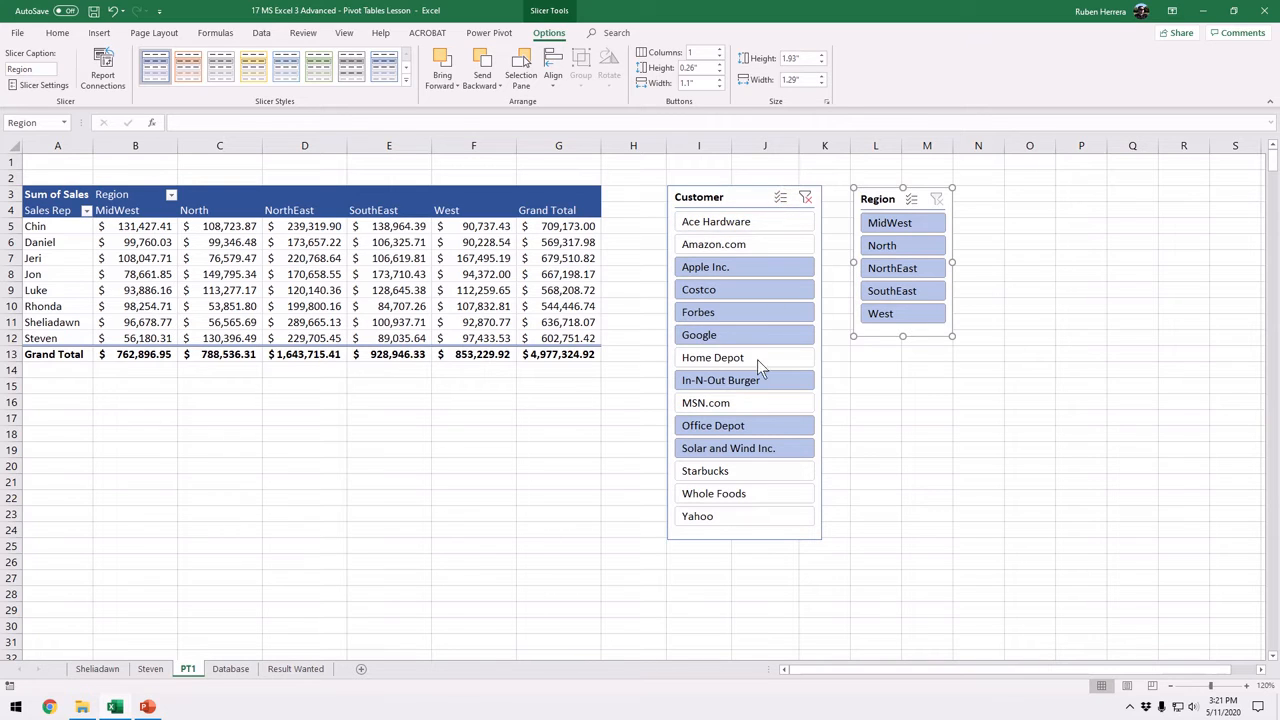
Filter the PivotTable to Home Depot alone and clear the Customer slicer's filter
left_click(757, 358)
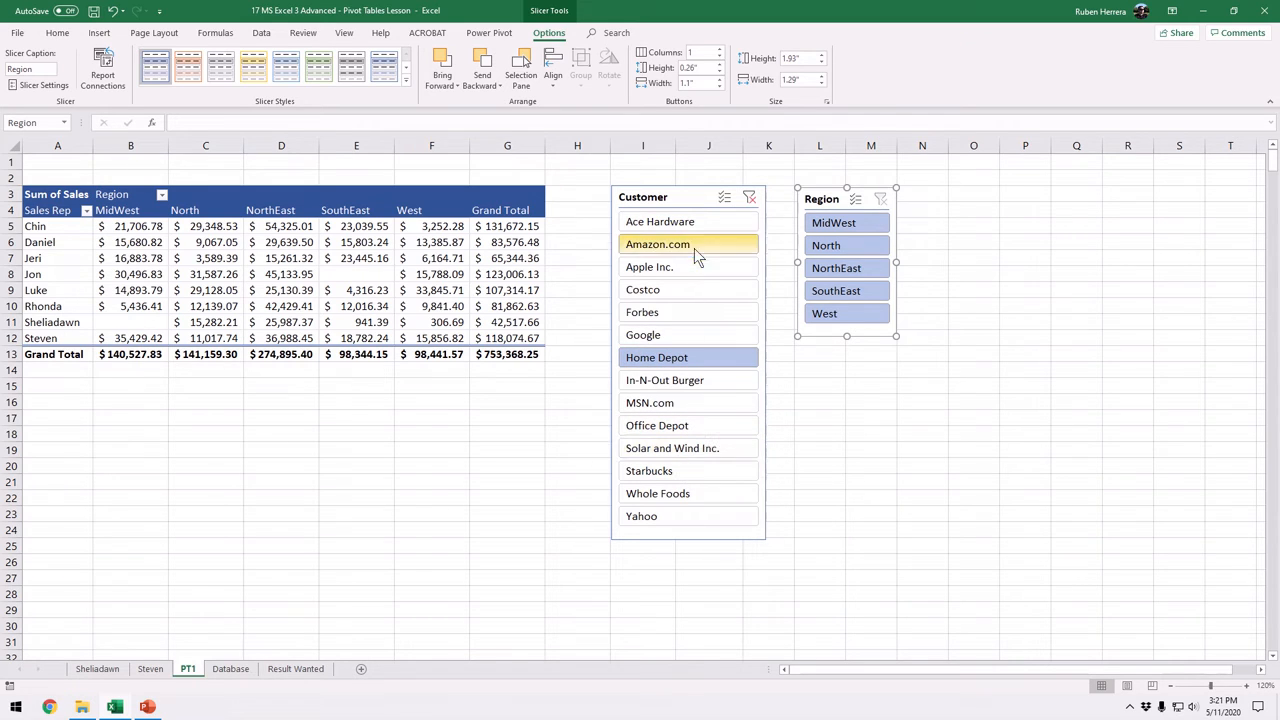
left_click(679, 362)
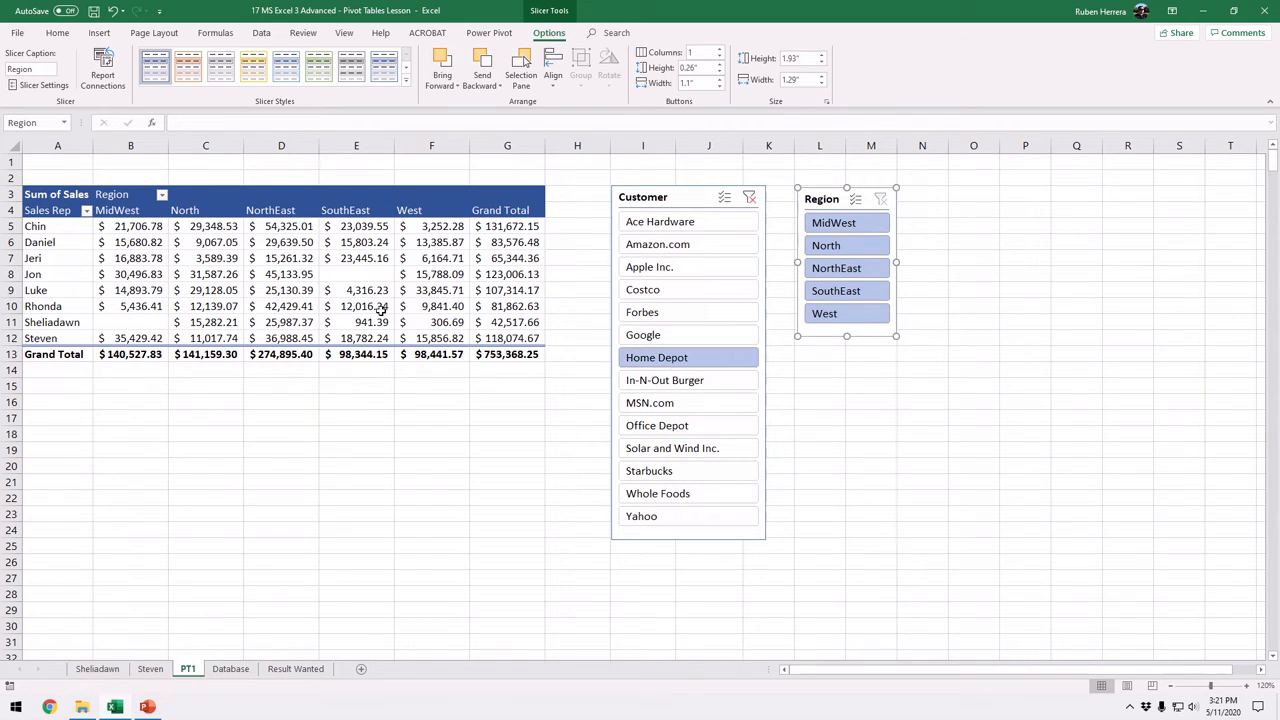
left_click(747, 197)
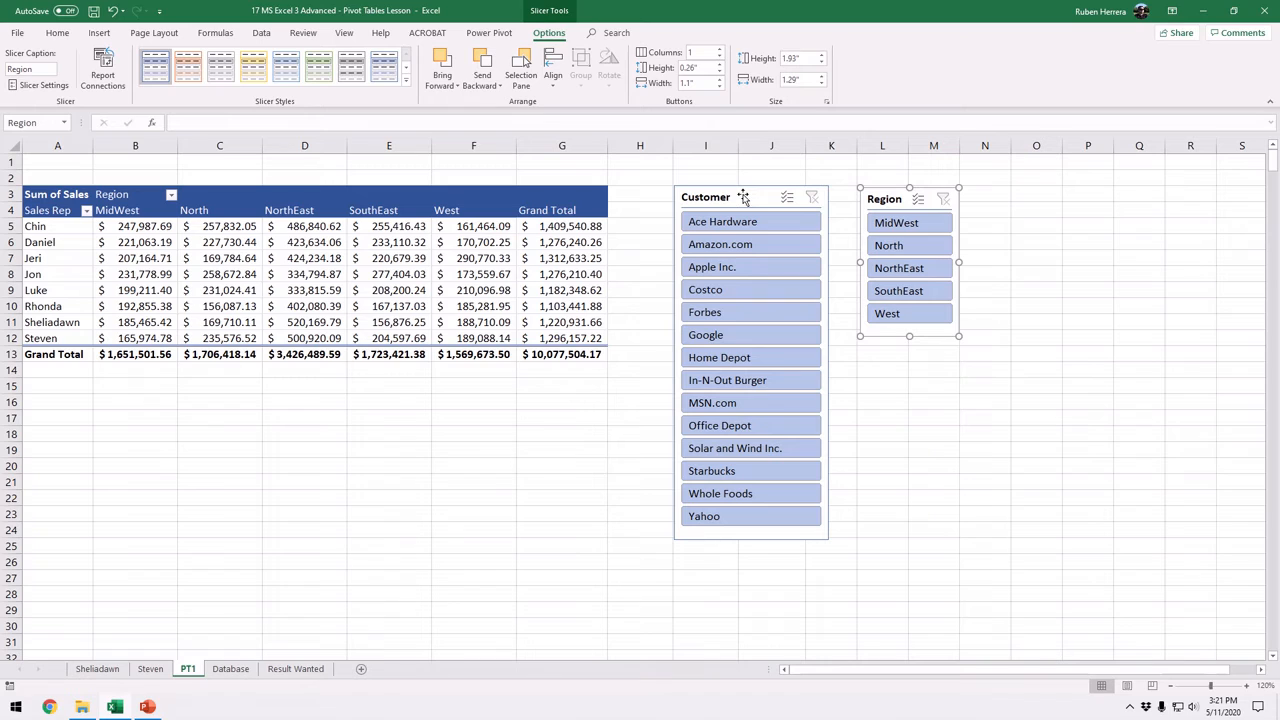
Filter the PivotTable to Google in the North region, and switch the customer to Home Depot
left_click(926, 252)
left_click(726, 334)
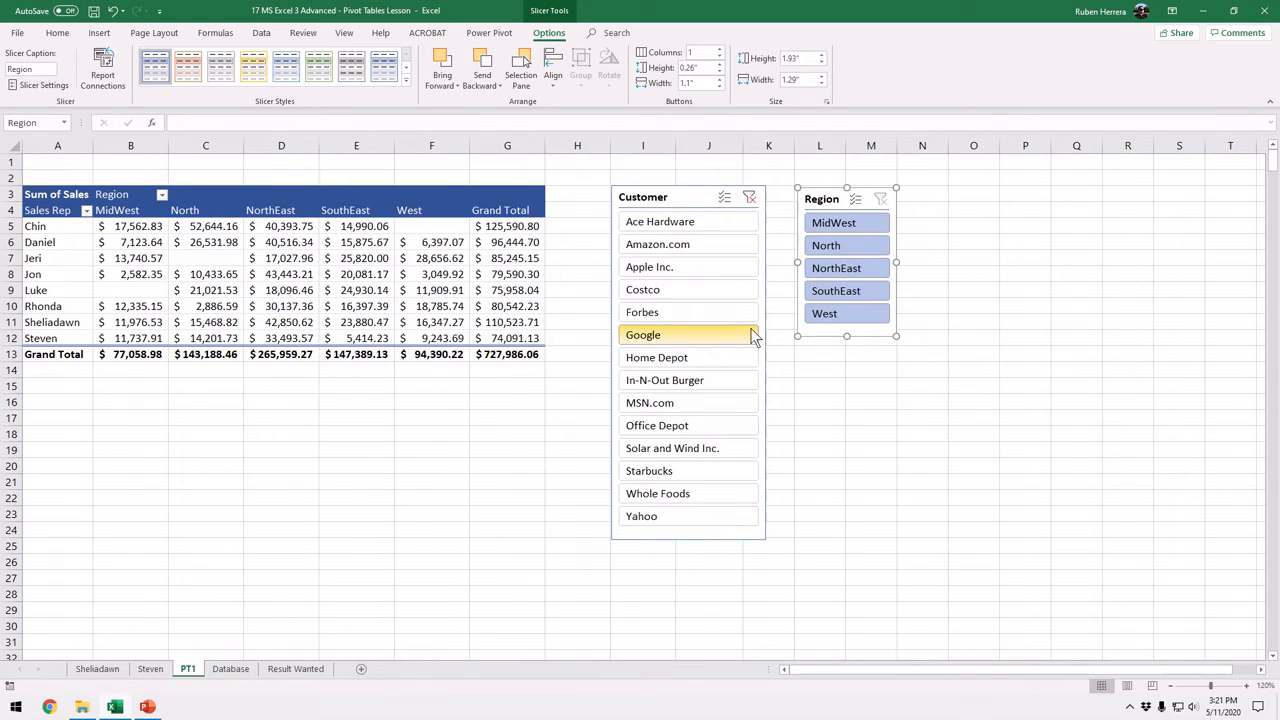
left_click(866, 254)
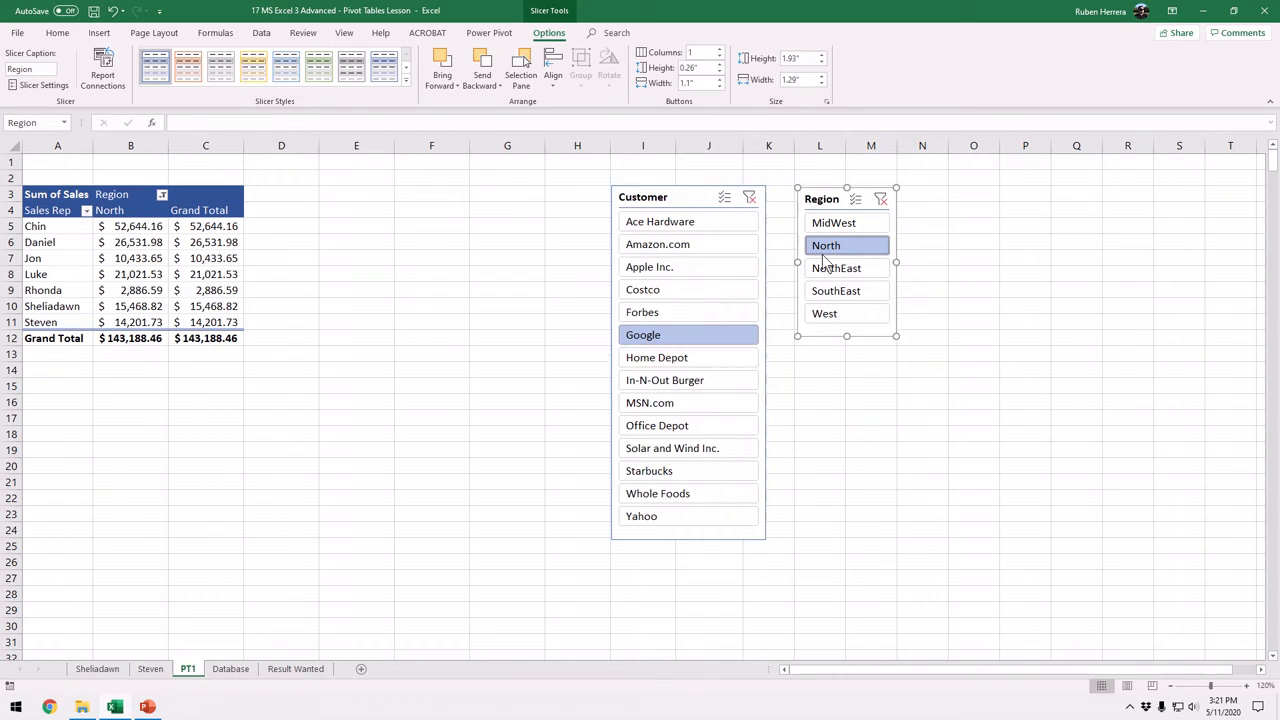
left_click(671, 360)
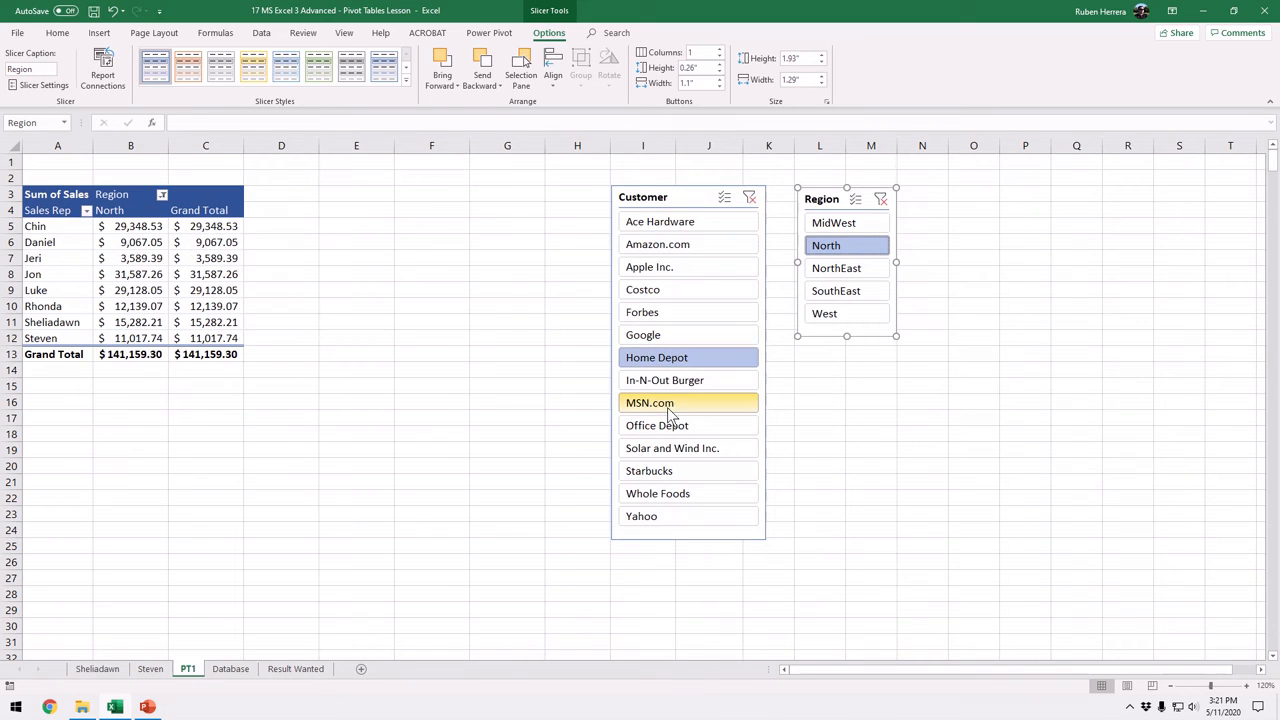
Set the Customer slicer to Google, Forbes and Costco, and add NorthEast to the Region slicer's selection
left_click(686, 340)
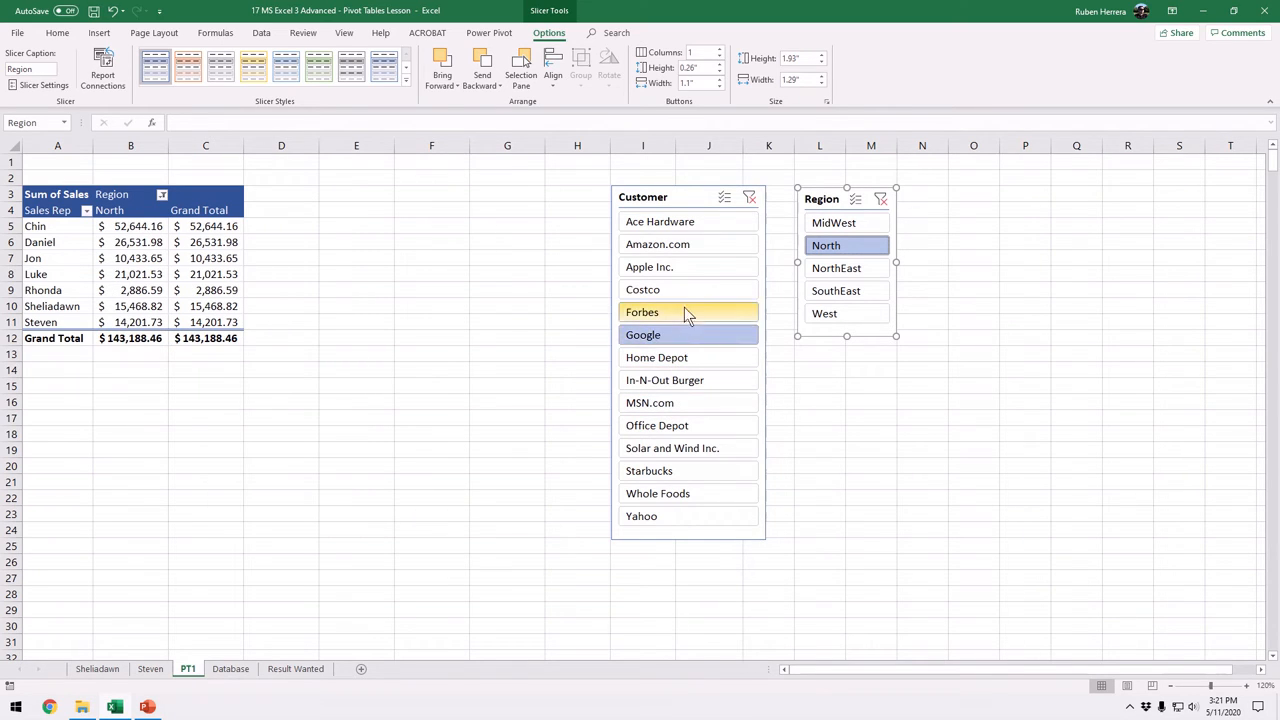
left_click(684, 312, "ctrl")
left_click(687, 292, "ctrl")
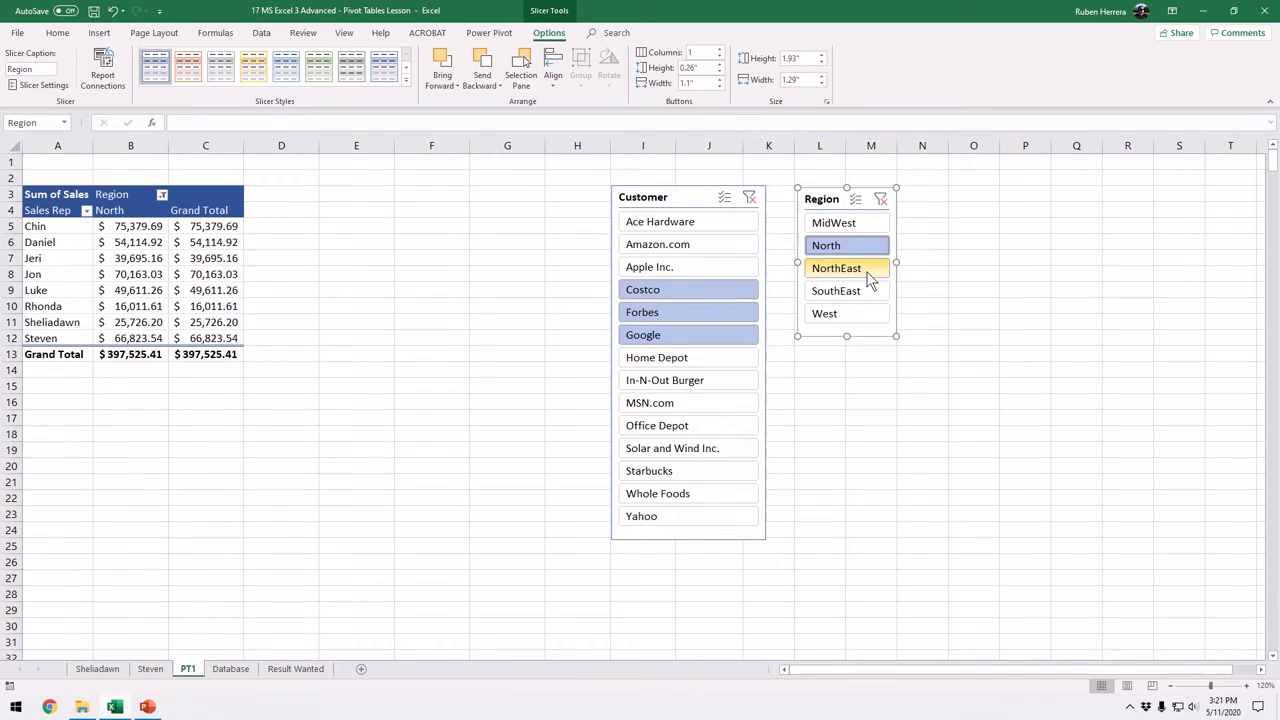
left_click(870, 280, "ctrl")
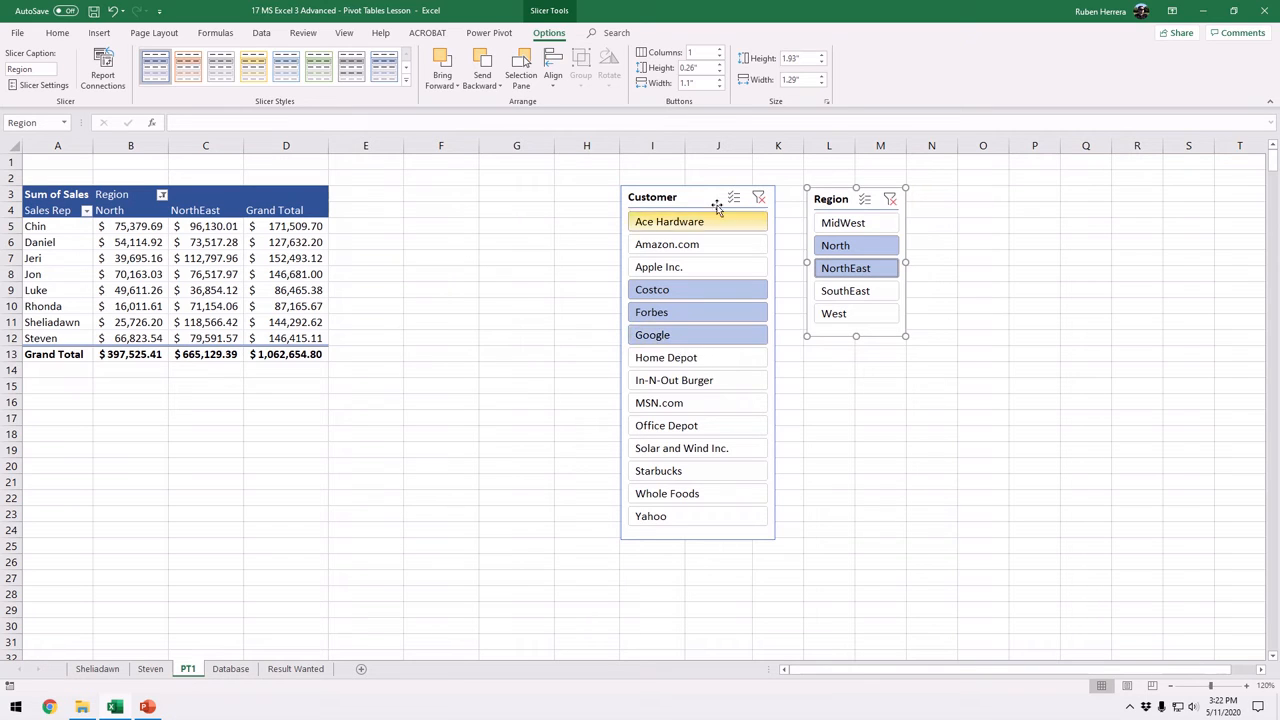
Clear the filters of the Customer and Region slicers and select the Customer slicer
left_click(759, 198)
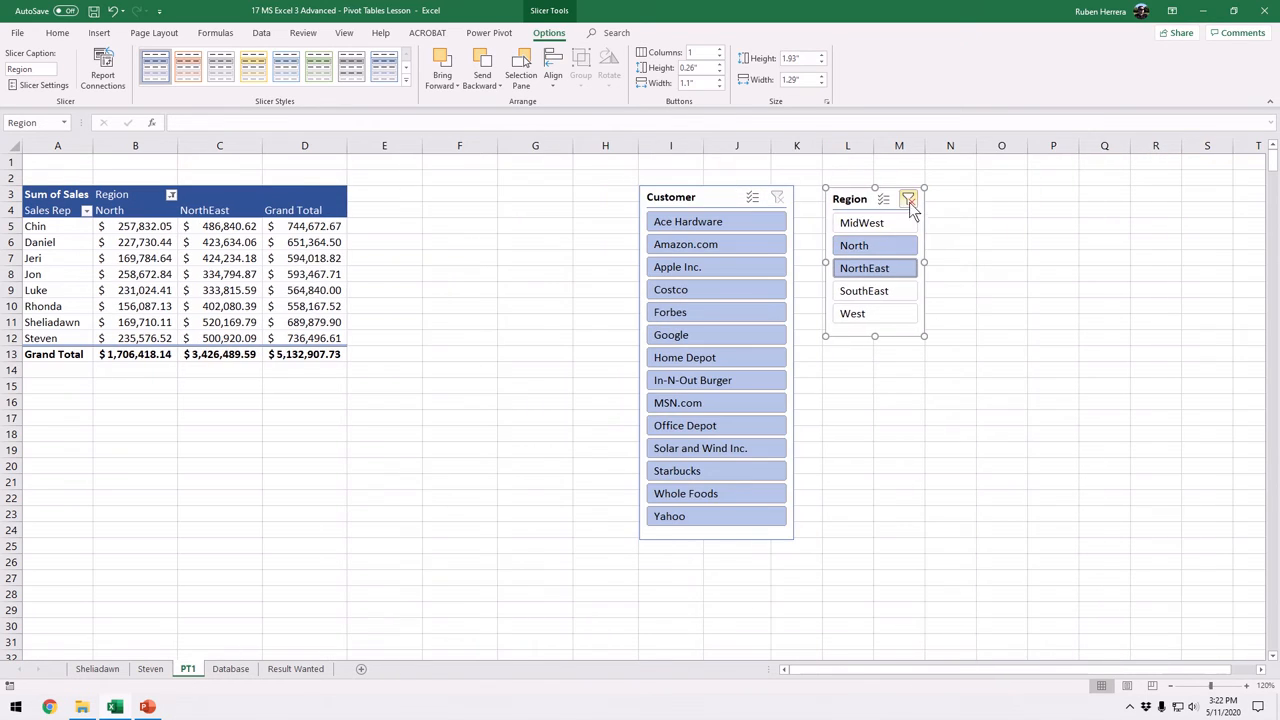
key("ctrl")
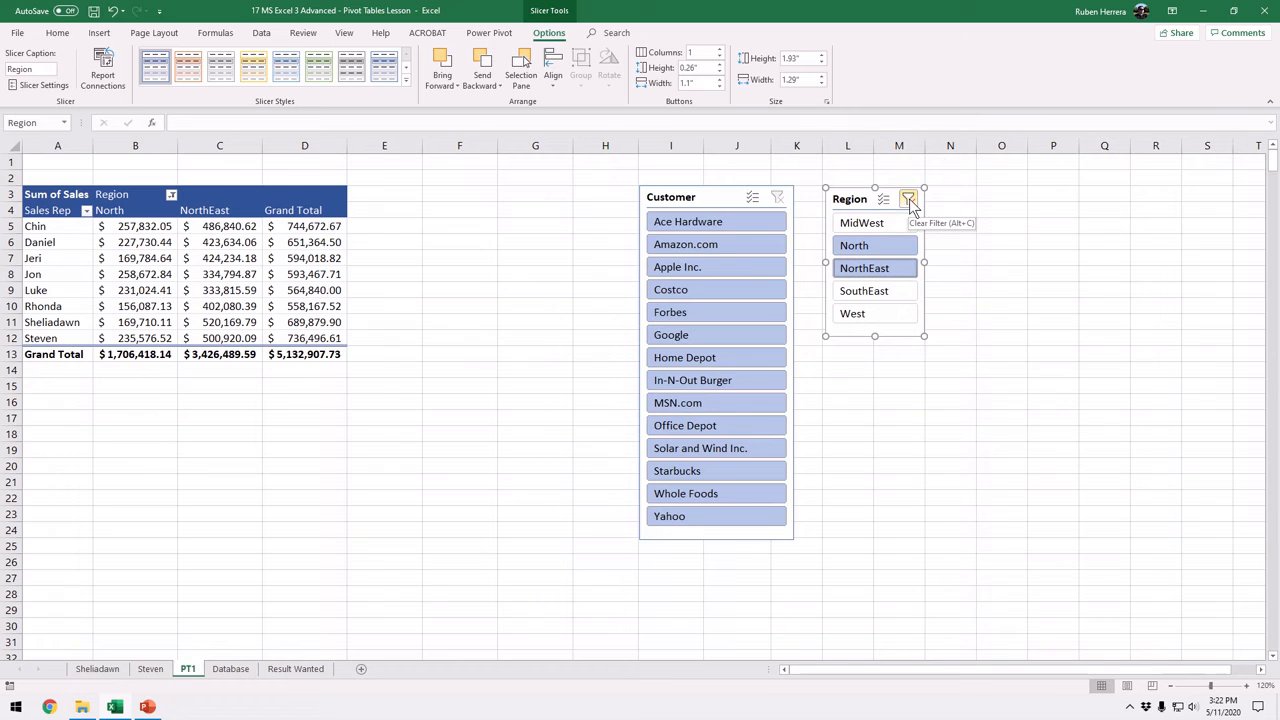
left_click(908, 200)
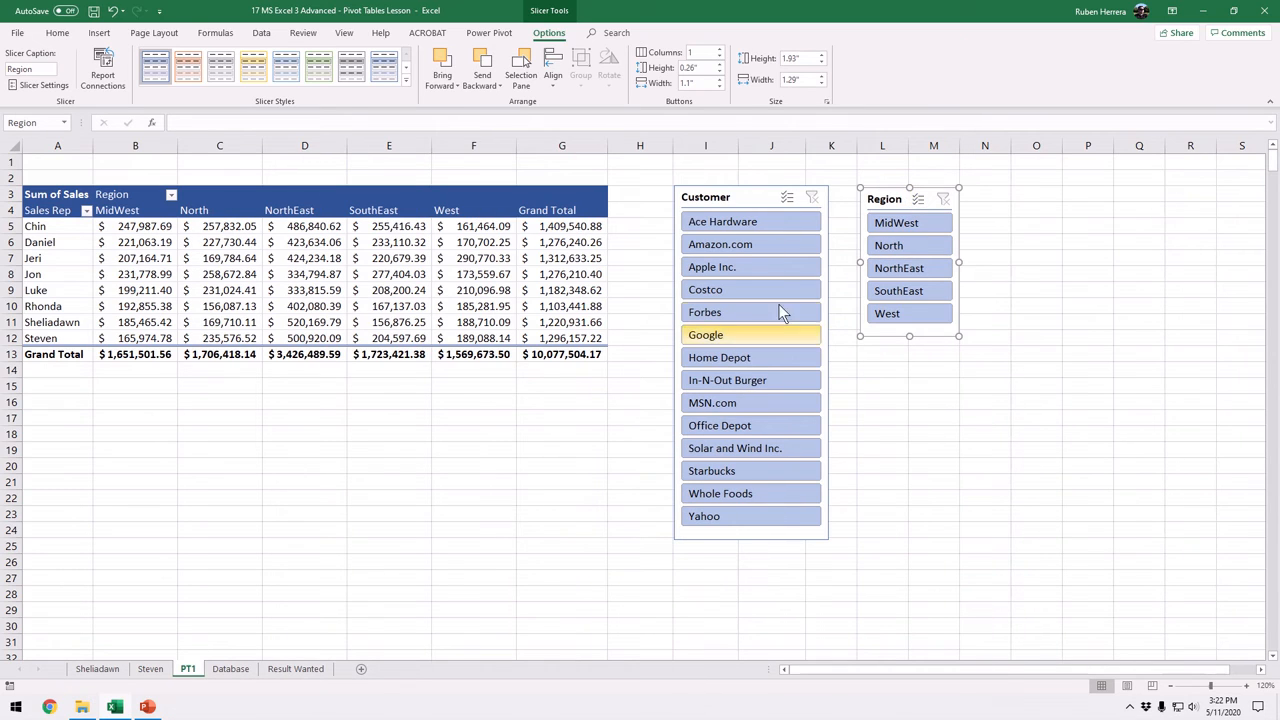
left_click(758, 202)
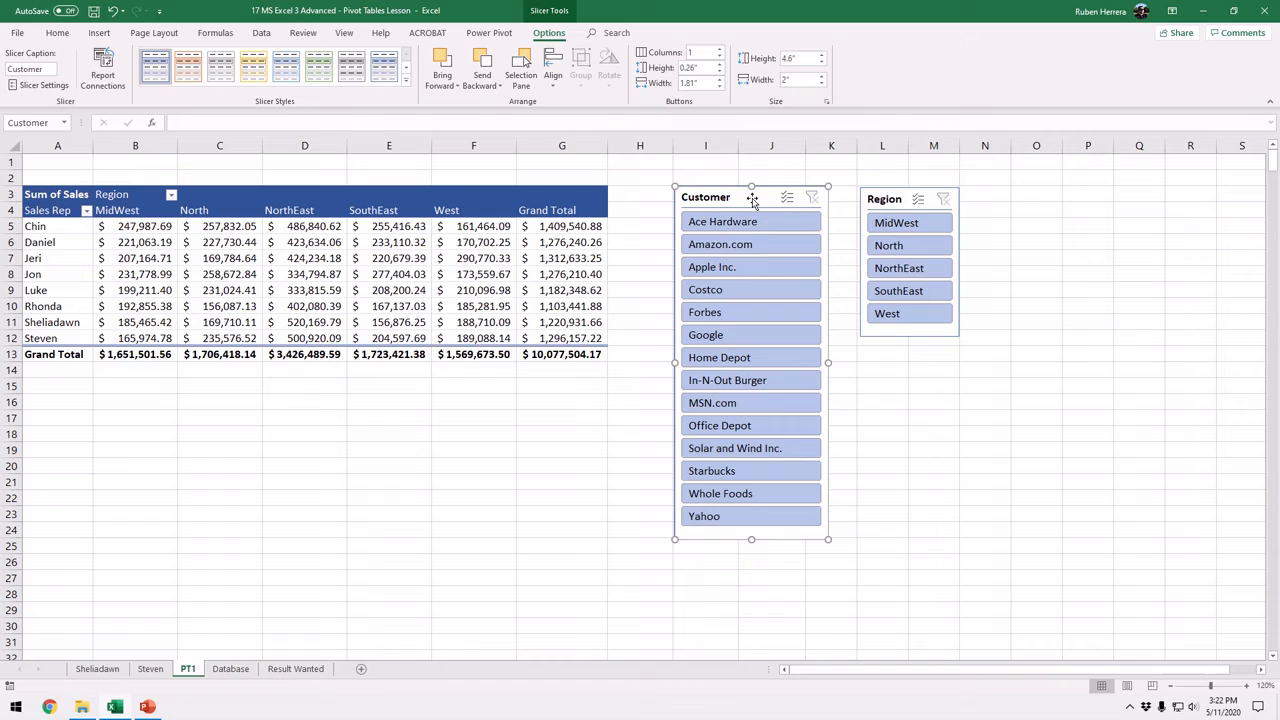
key("ctrl")
key("ctrl")
key("ctrl")
key("ctrl")
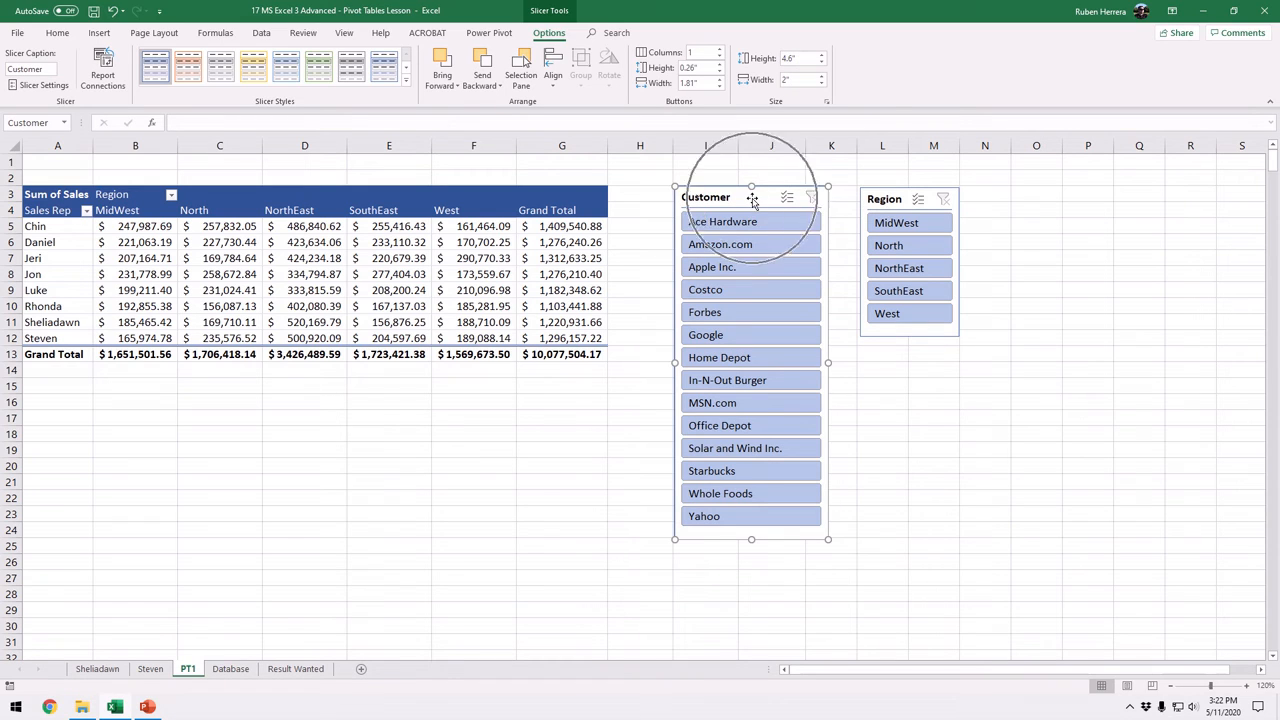
key("ctrl")
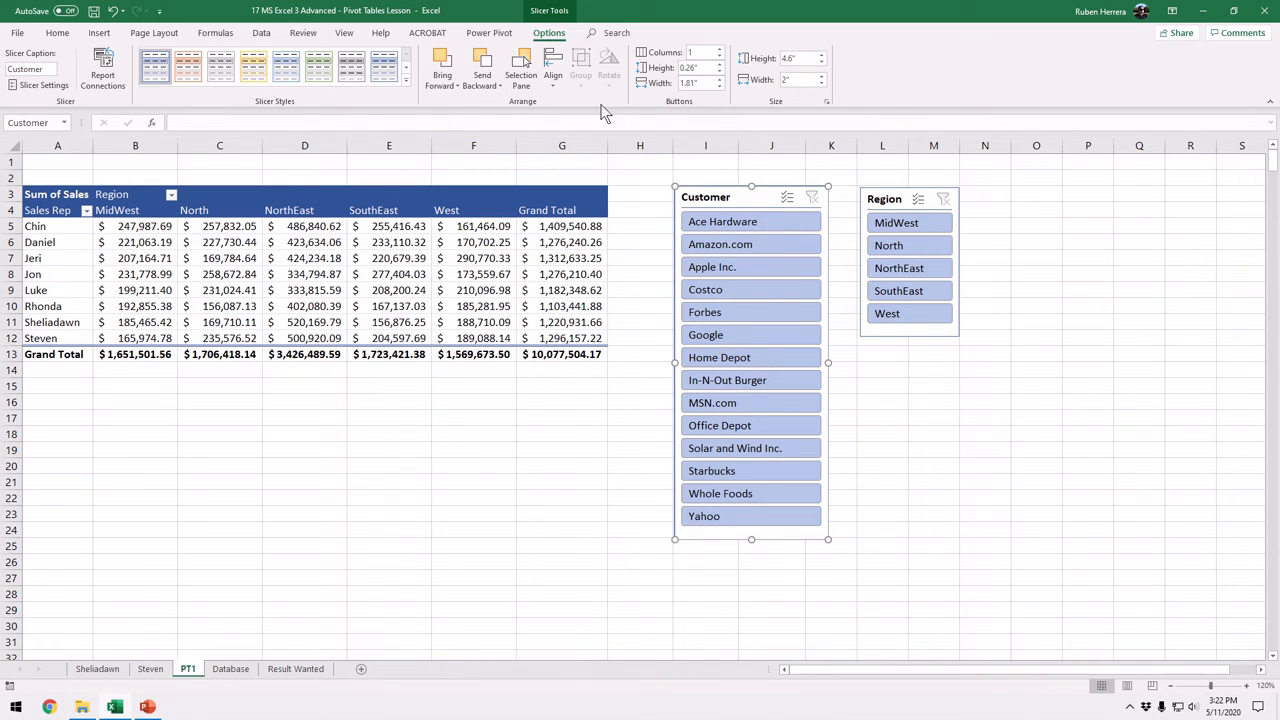
key("ctrl")
key("ctrl")
key("ctrl")
key("ctrl")
key("ctrl")
Apply the dark orange slicer style to the Customer slicer and the dark green style to the Region slicer
left_click(406, 85)
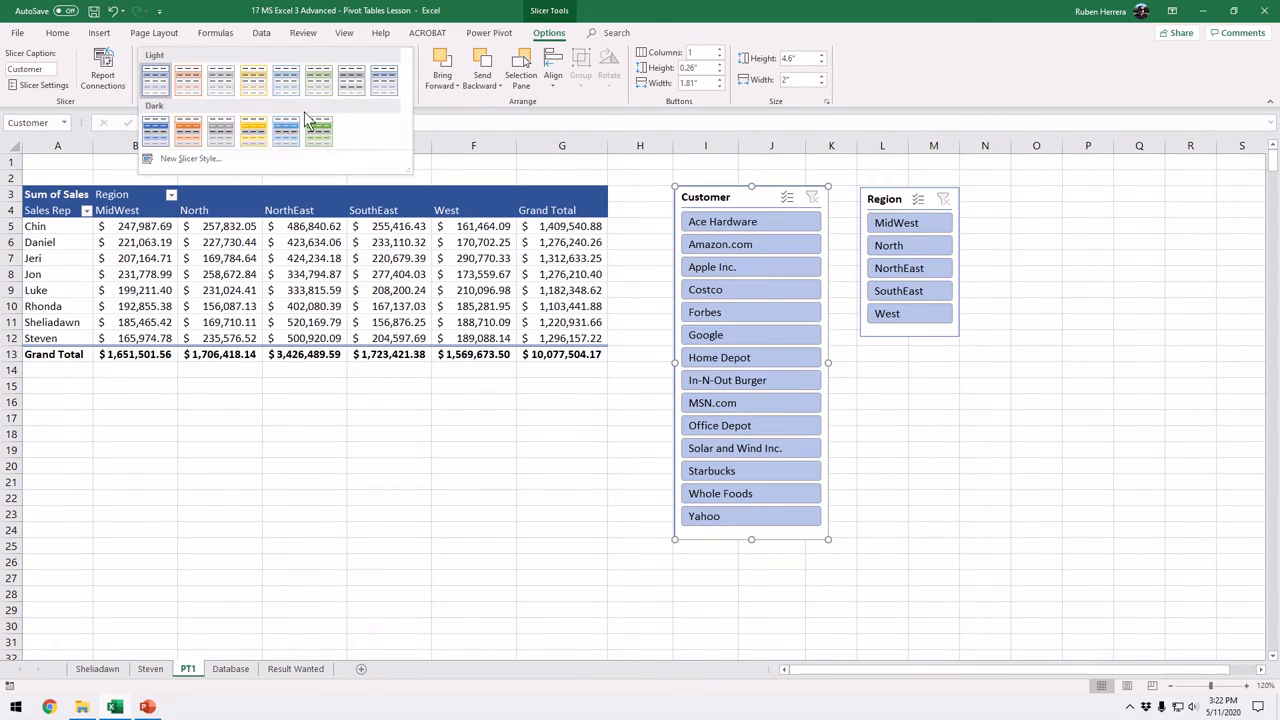
left_click(184, 134)
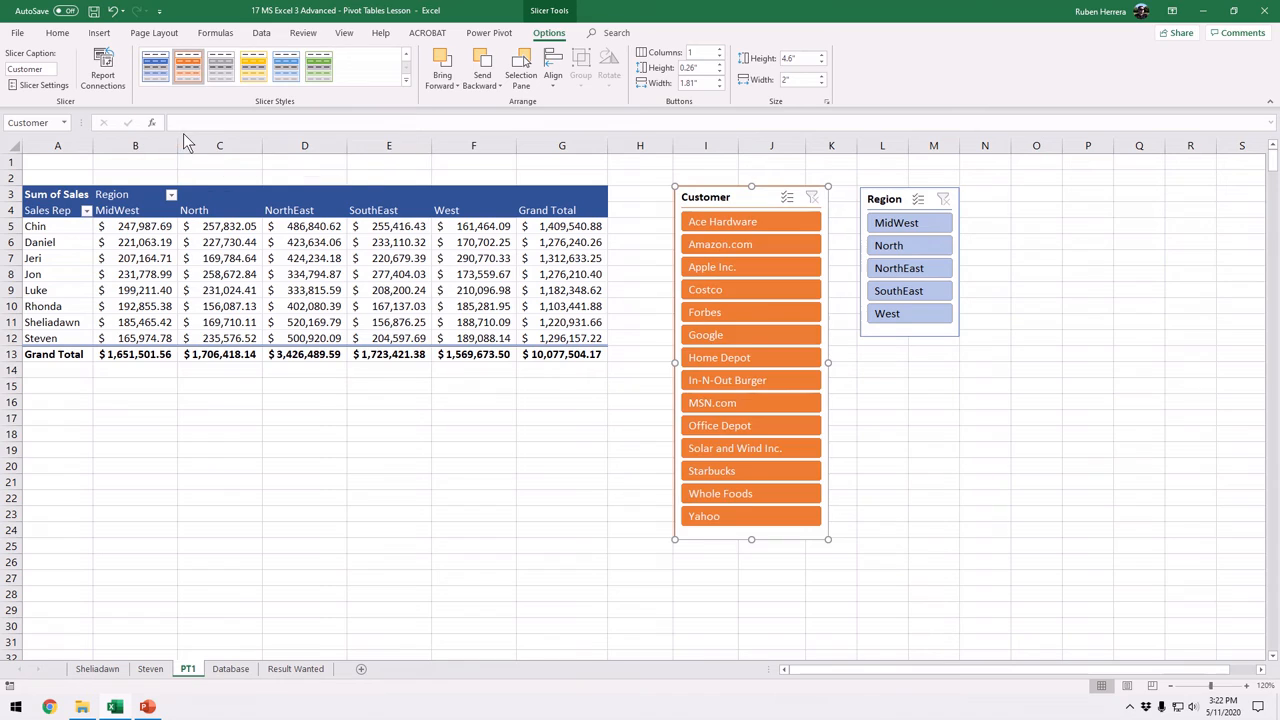
left_click(882, 204)
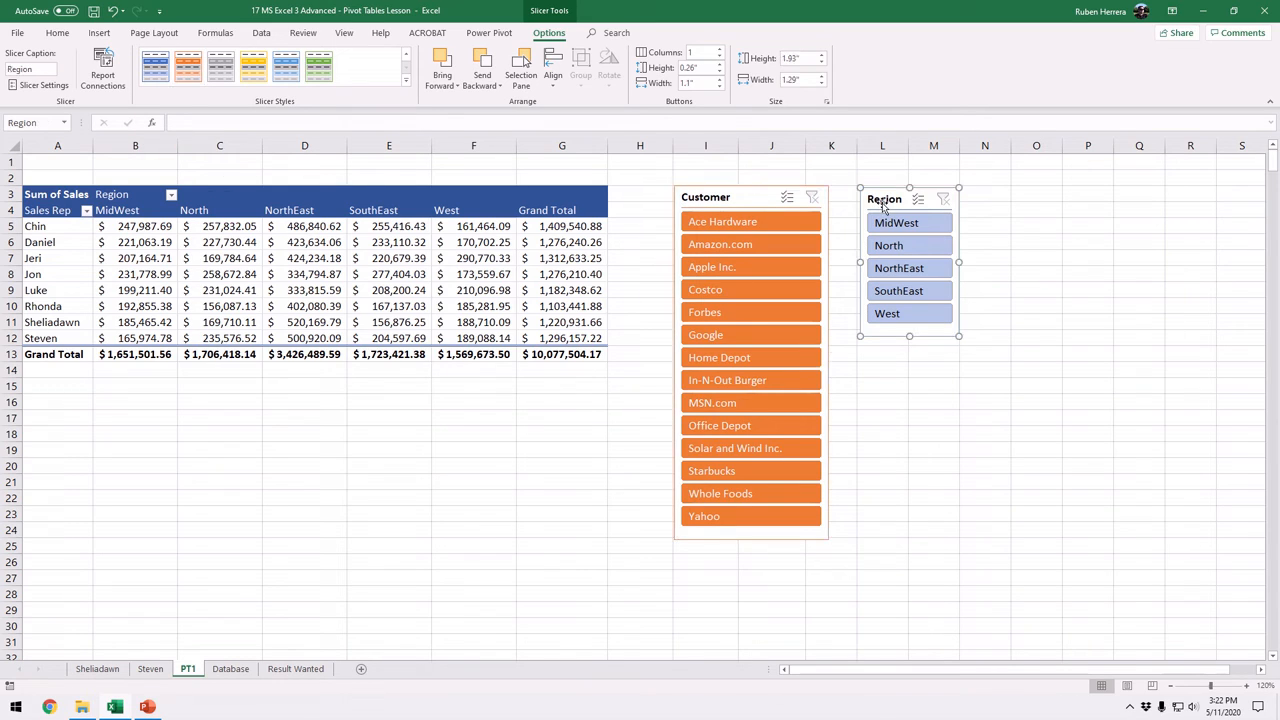
left_click(320, 67)
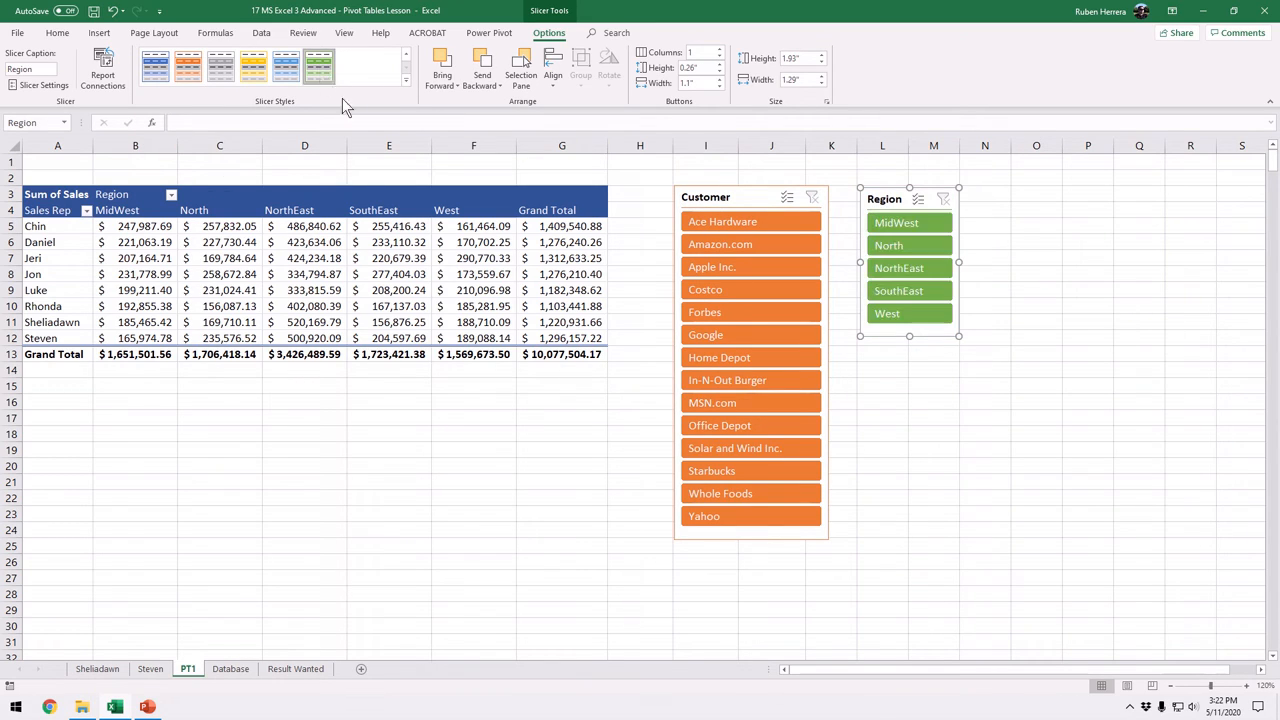
Nudge the Region slicer so its top edge aligns with the Customer slicer, and deselect the slicers
left_click(748, 197)
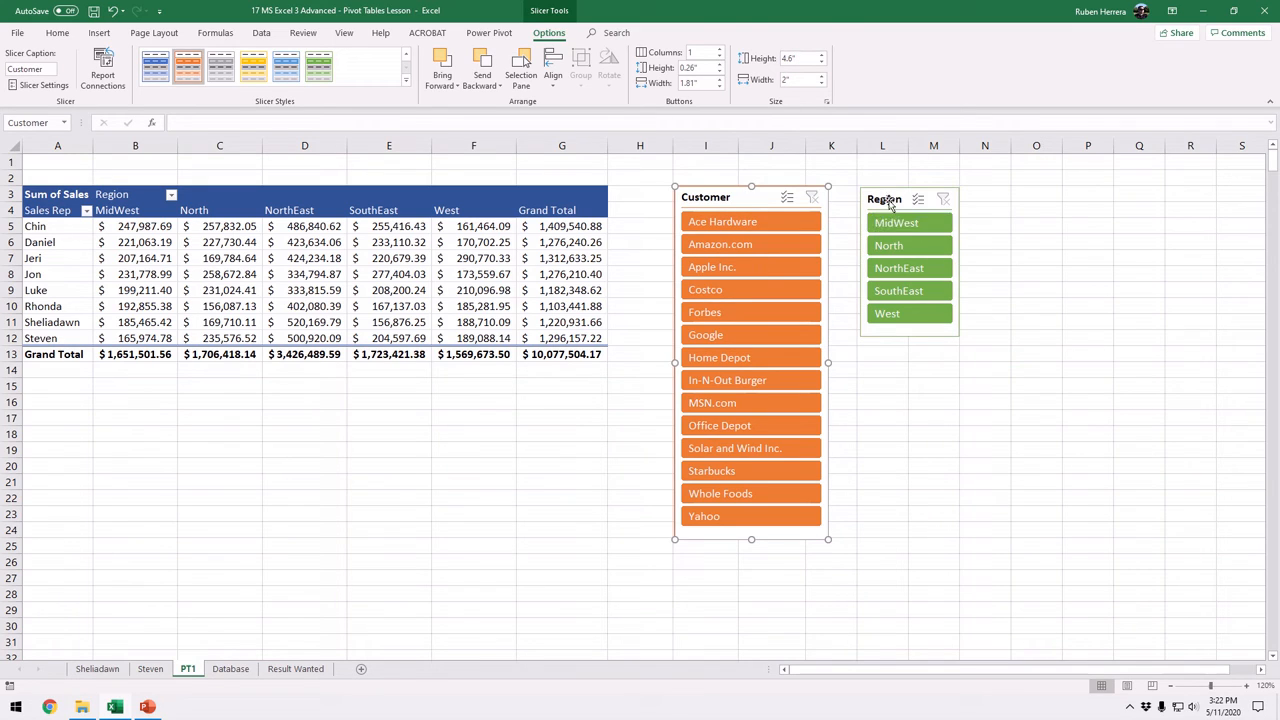
left_click_drag(887, 198, 884, 195)
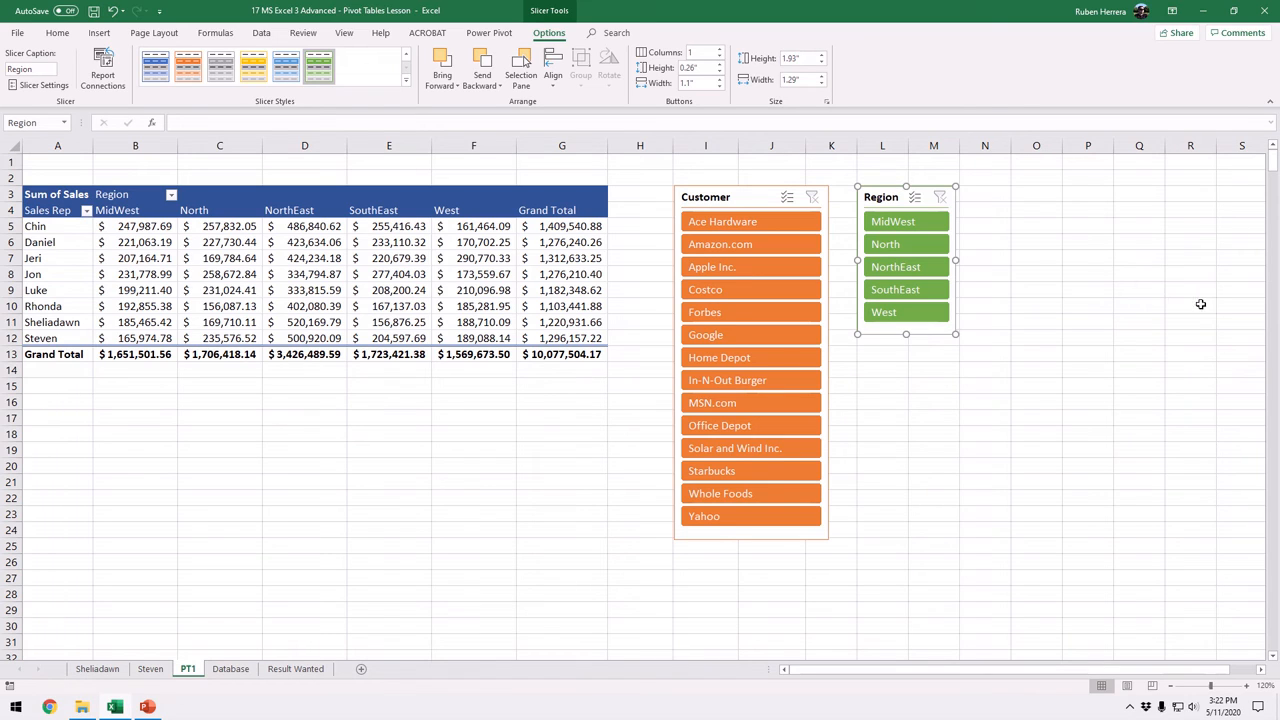
left_click(465, 258)
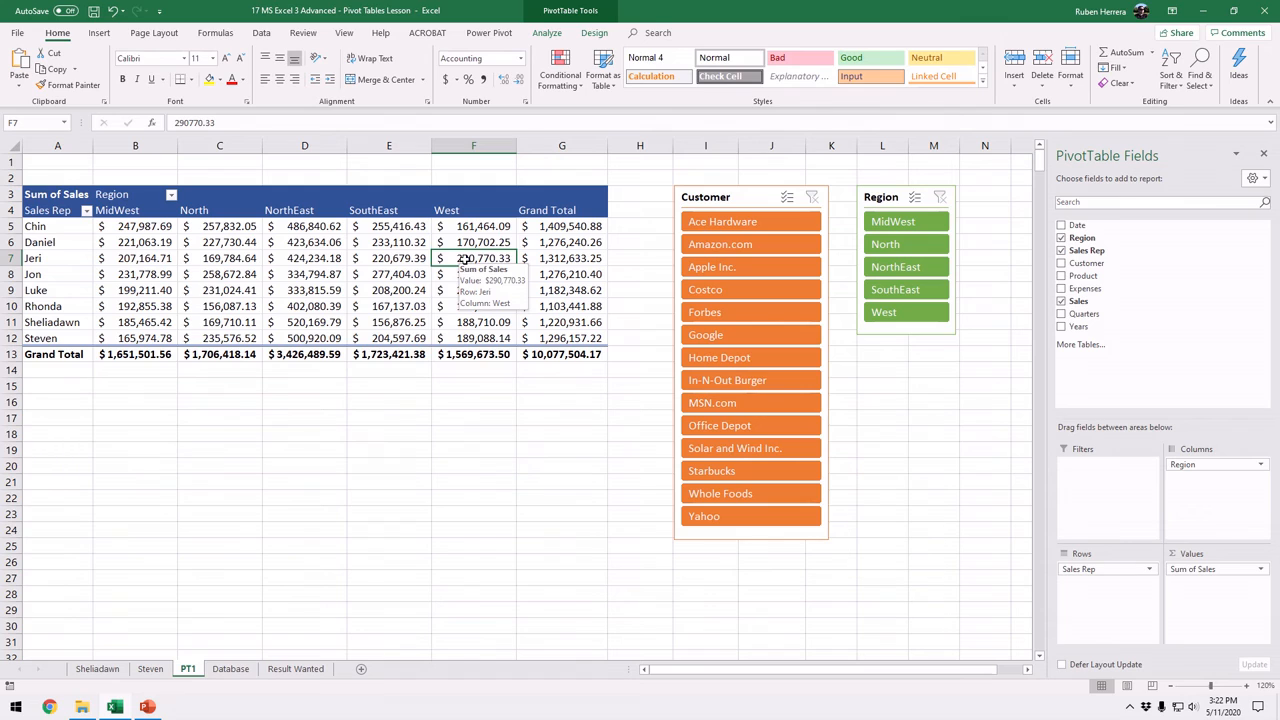
left_click(900, 420)
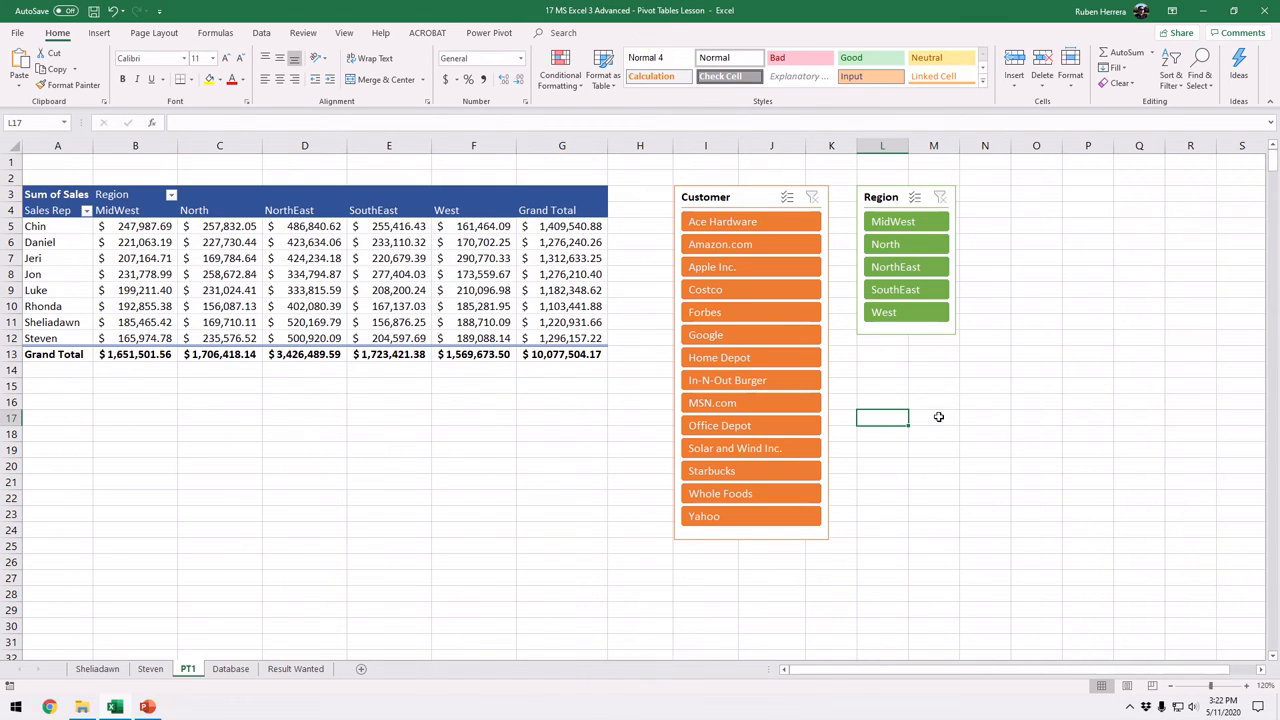
Delete the Customer slicer and the Region slicer from the sheet
left_click(745, 202)
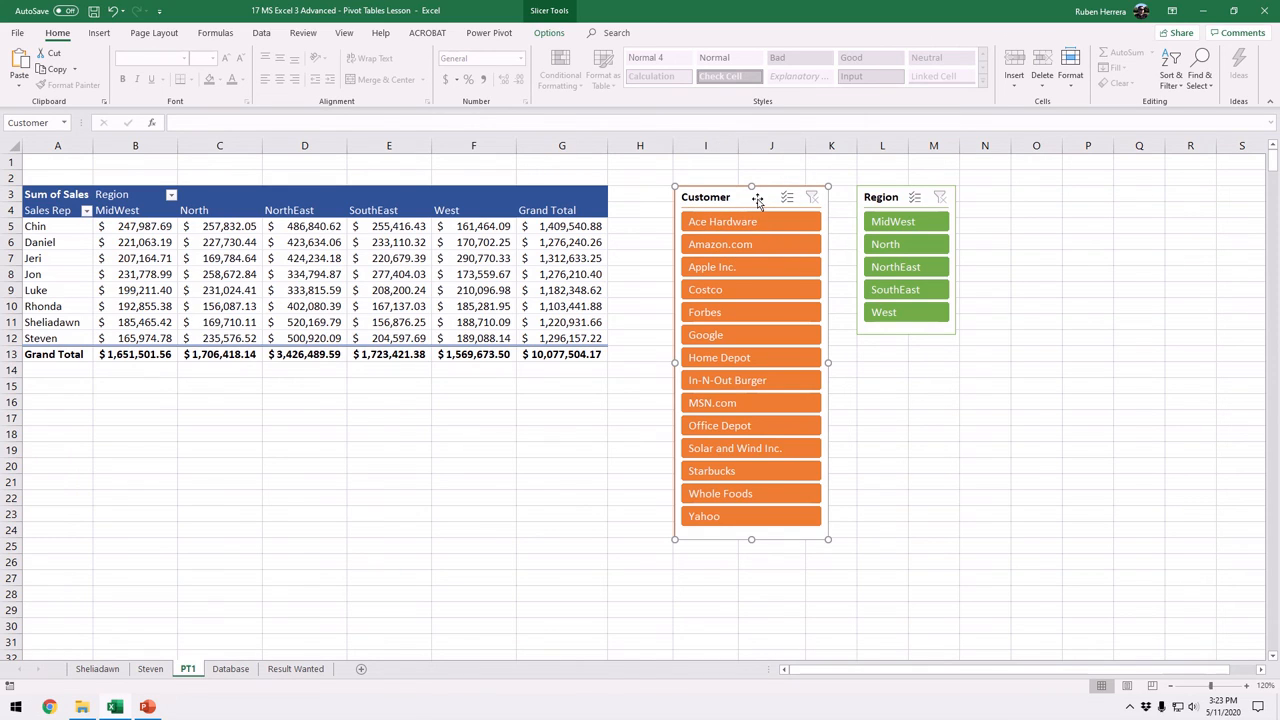
key("Delete")
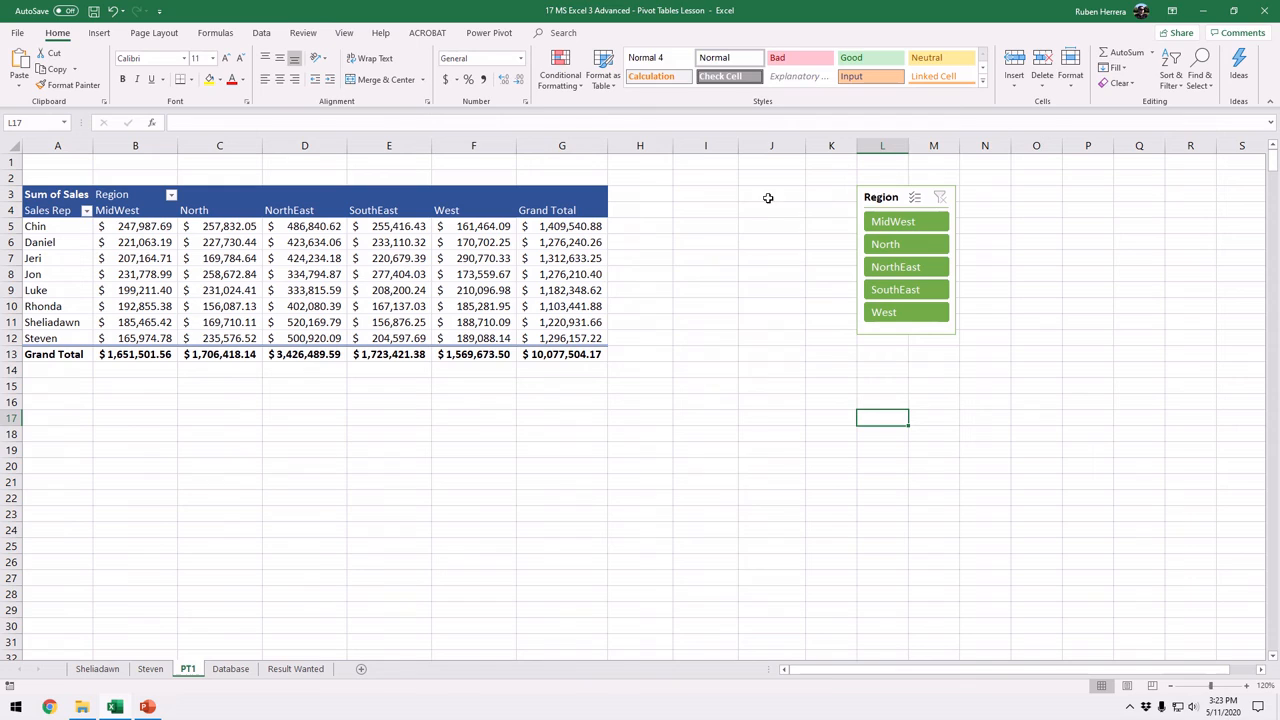
left_click(875, 198)
key("Delete")
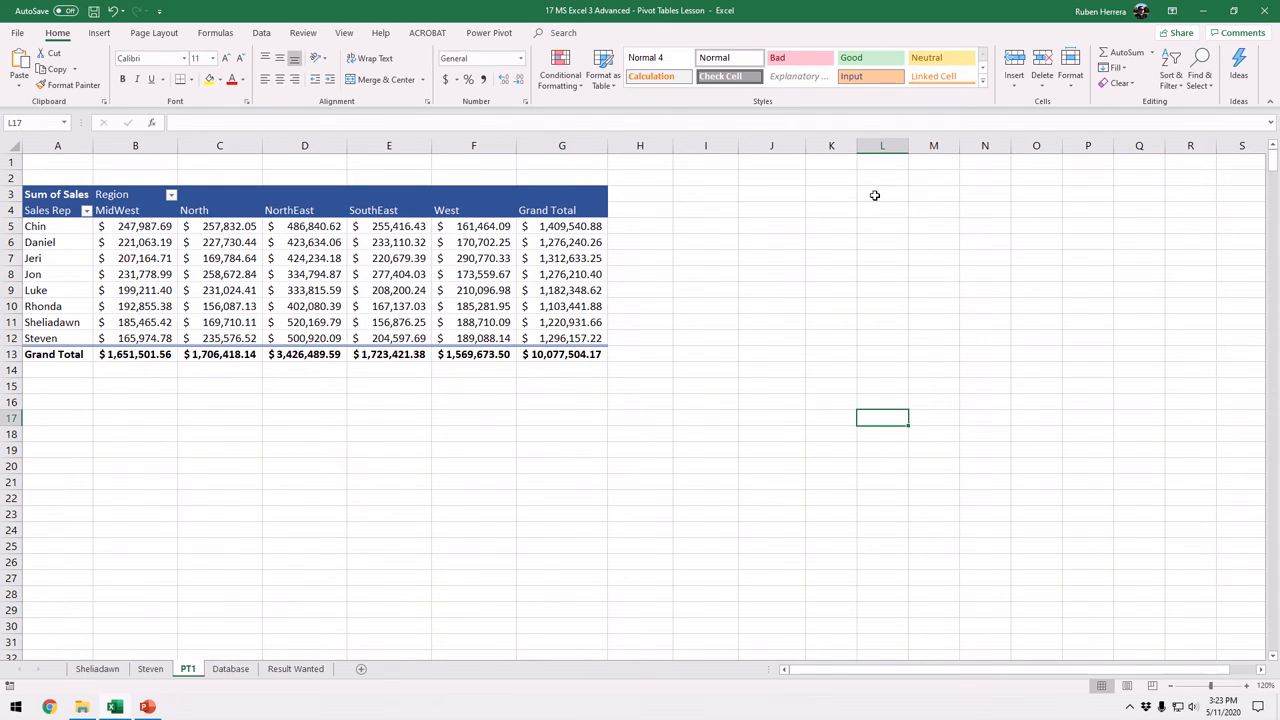
Undo the deletion of both slicers and select cell E9 in the PivotTable
left_click(113, 11)
left_click(114, 15)
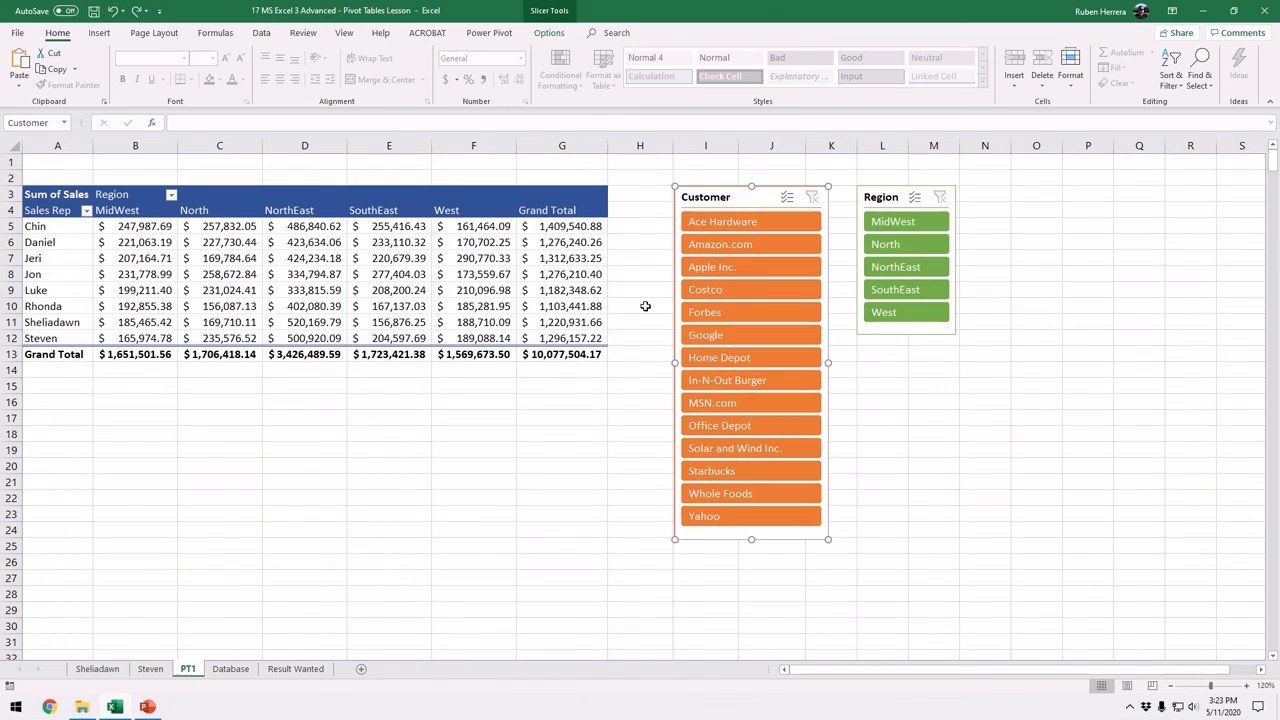
left_click(383, 293)
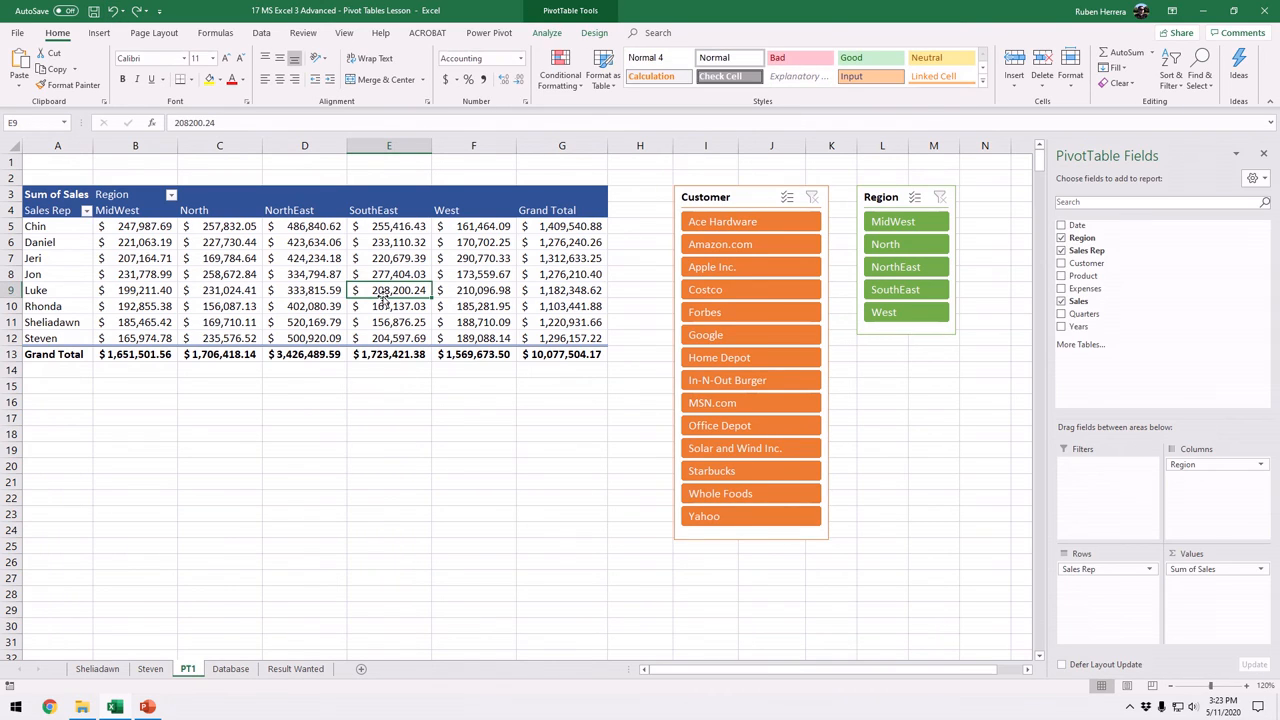